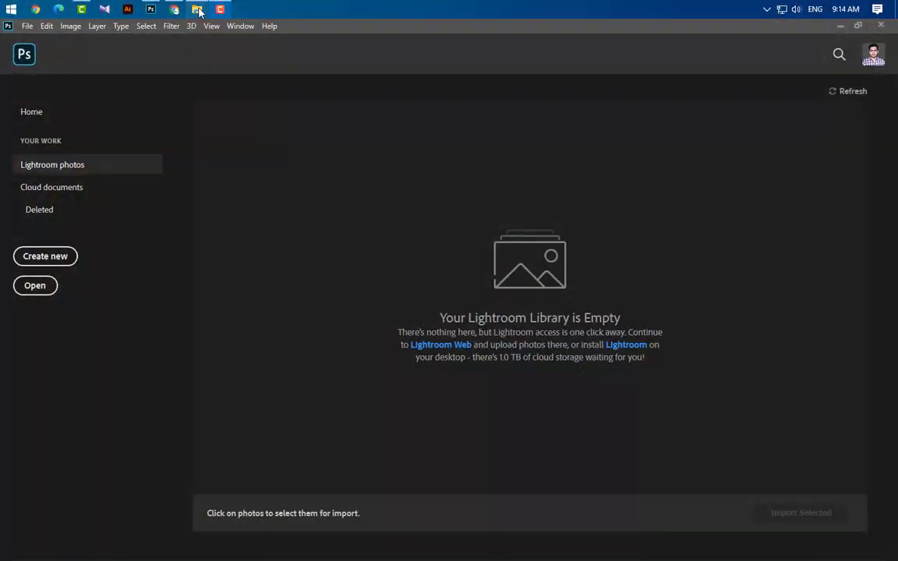
Drag Background.jpg from the Logo Design folder into Photoshop to open it.
left_click(199, 10)
mouse_move(140, 121)
left_mouse_down()
mouse_move(153, 11)
mouse_move(390, 406)
left_mouse_up()
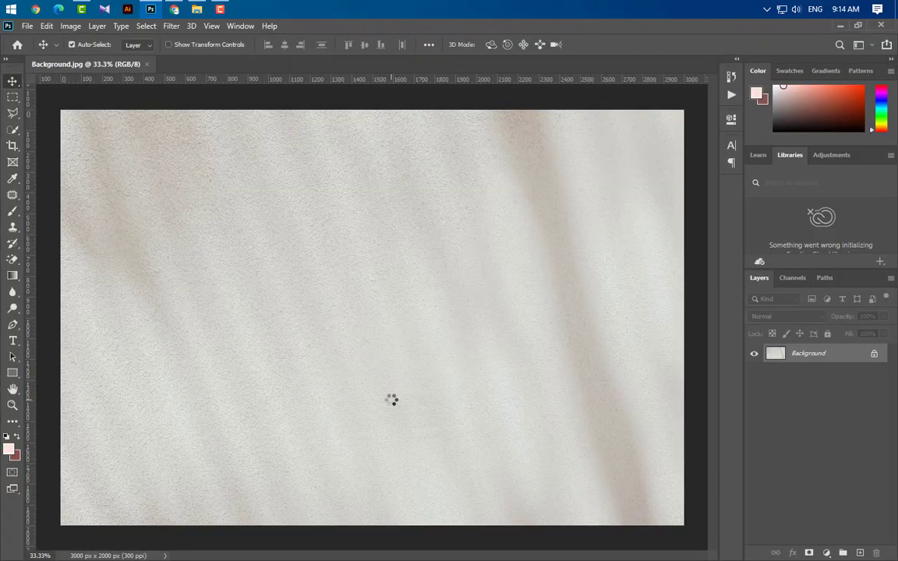
Place the Graphicsfamily logo on the paper, scaled to about 56.87% and centred horizontally.
left_click(196, 9)
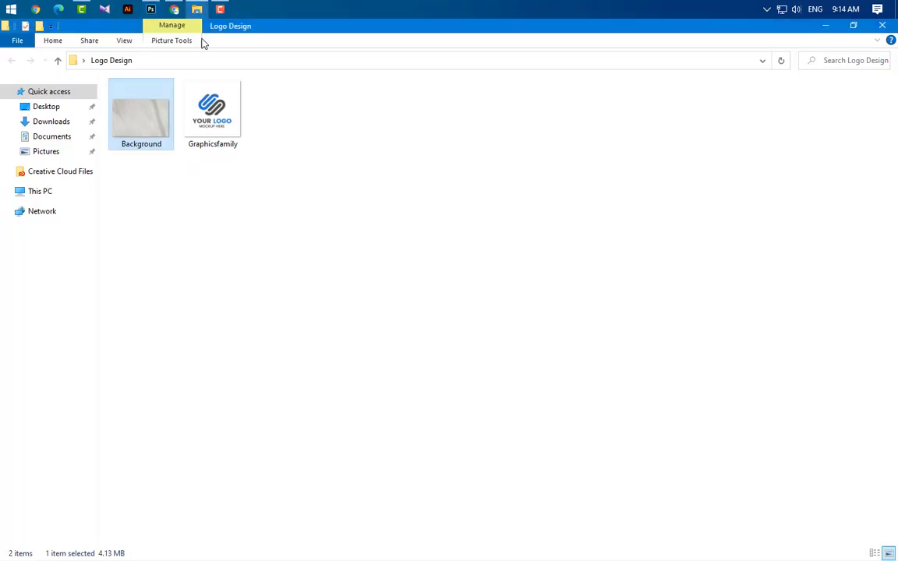
left_click_drag(212, 113, 421, 382)
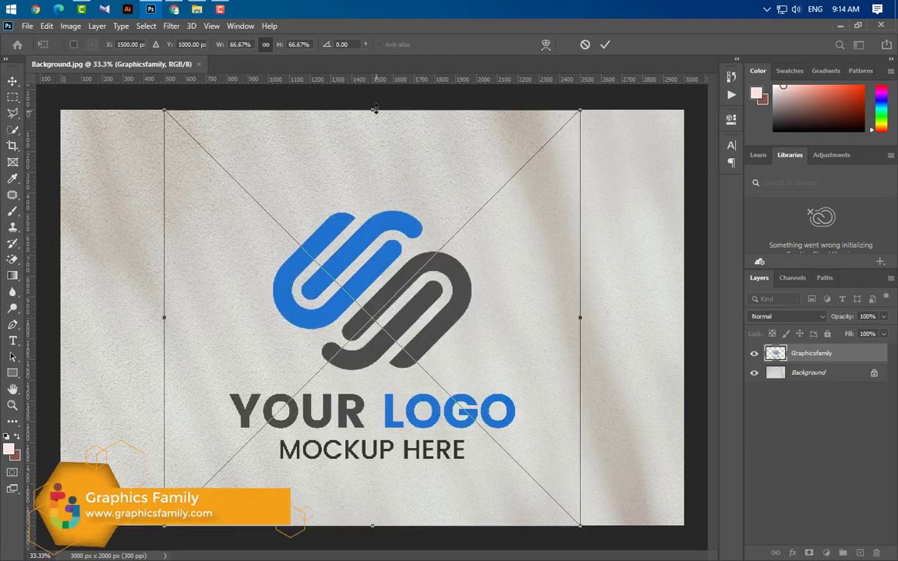
left_click_drag(375, 109, 373, 202)
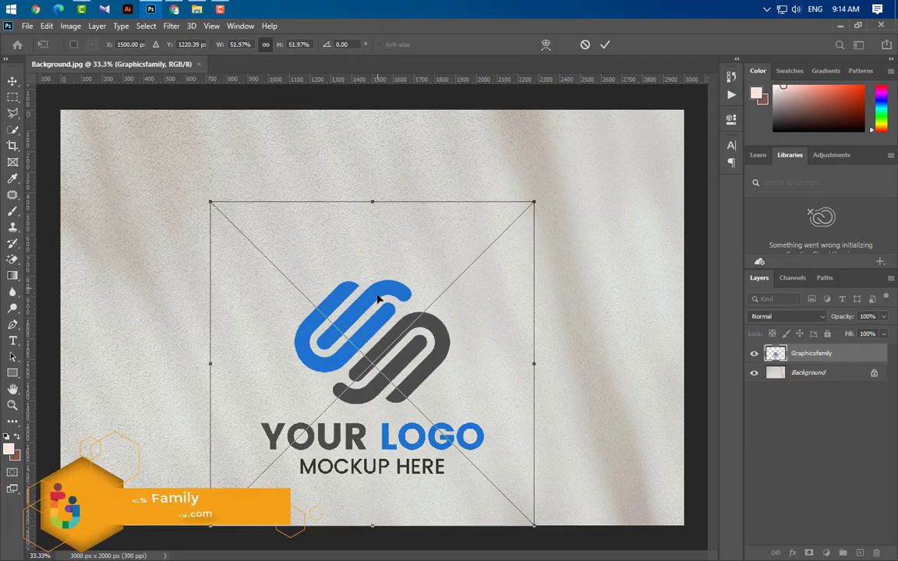
left_click_drag(377, 299, 377, 249)
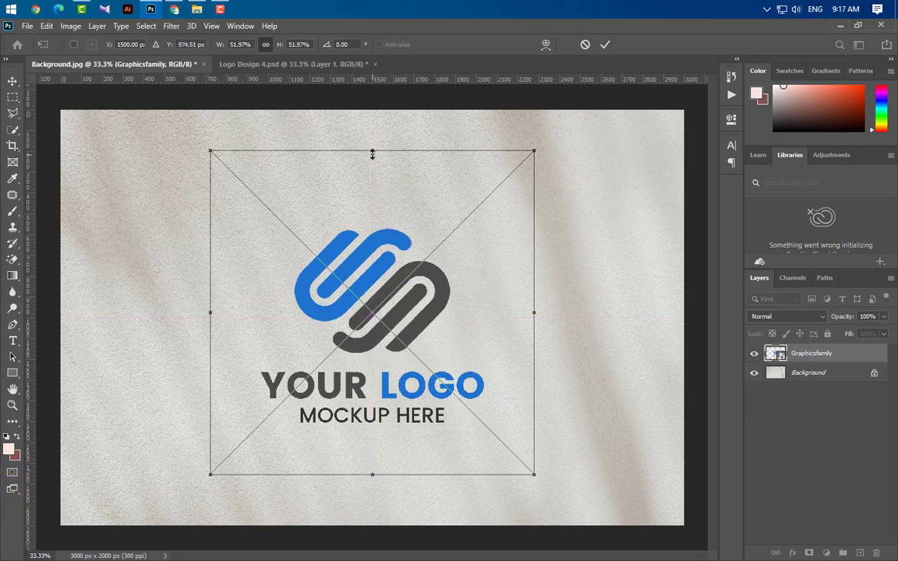
left_click_drag(373, 153, 372, 121)
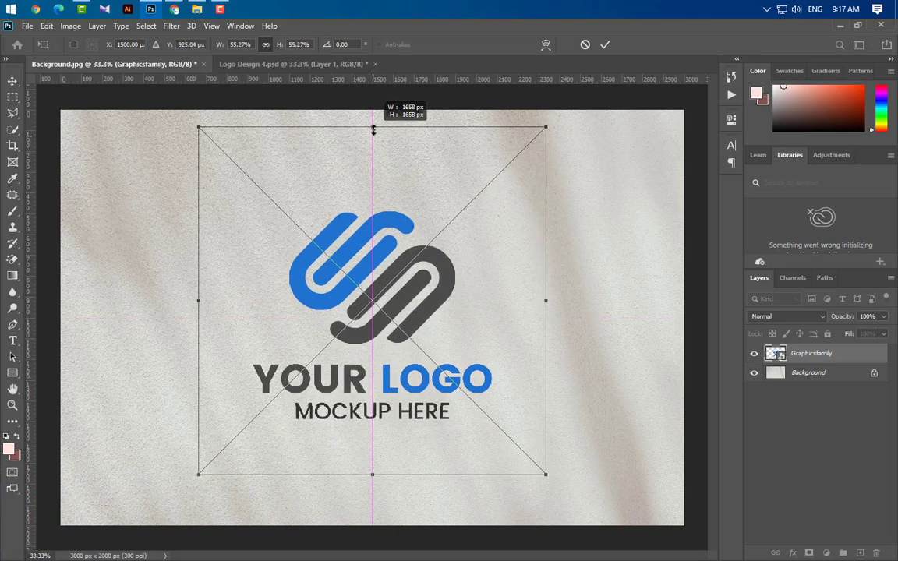
left_click_drag(389, 230, 390, 251)
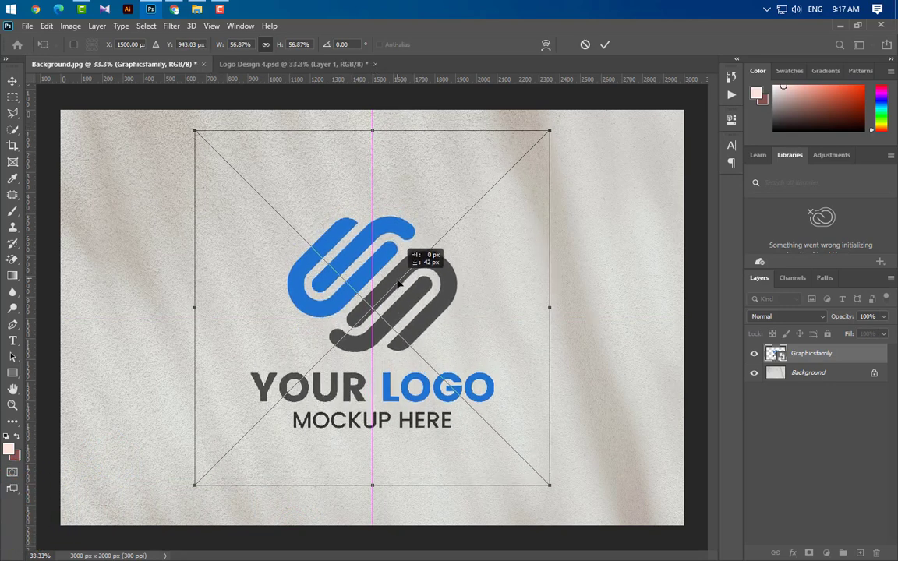
Commit the logo placement and convert the Graphicsfamily layer to a smart object.
left_click(602, 46)
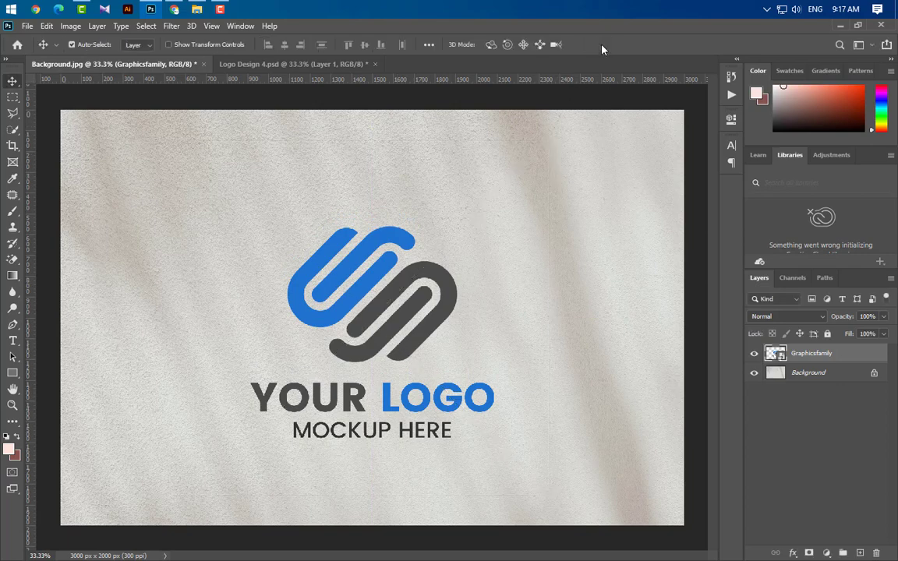
right_click(861, 364)
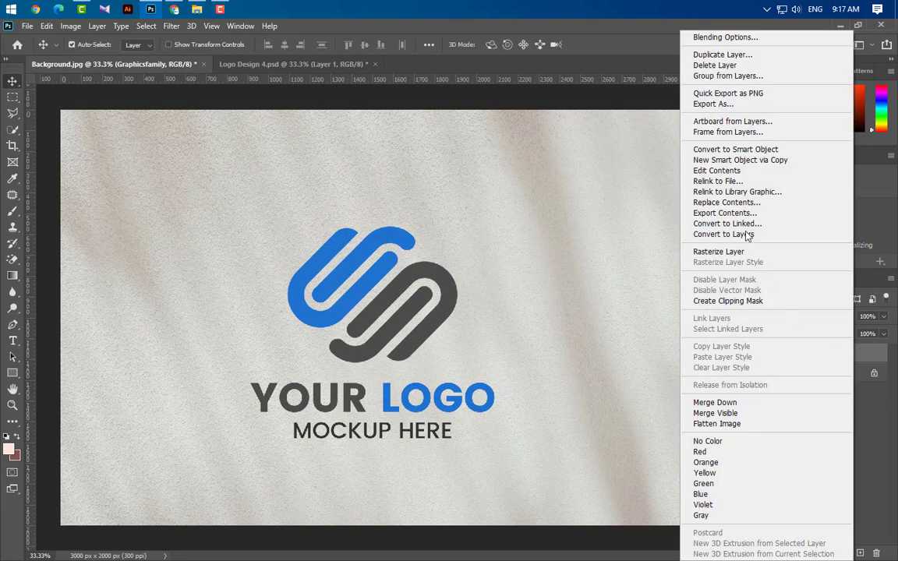
left_click(744, 148)
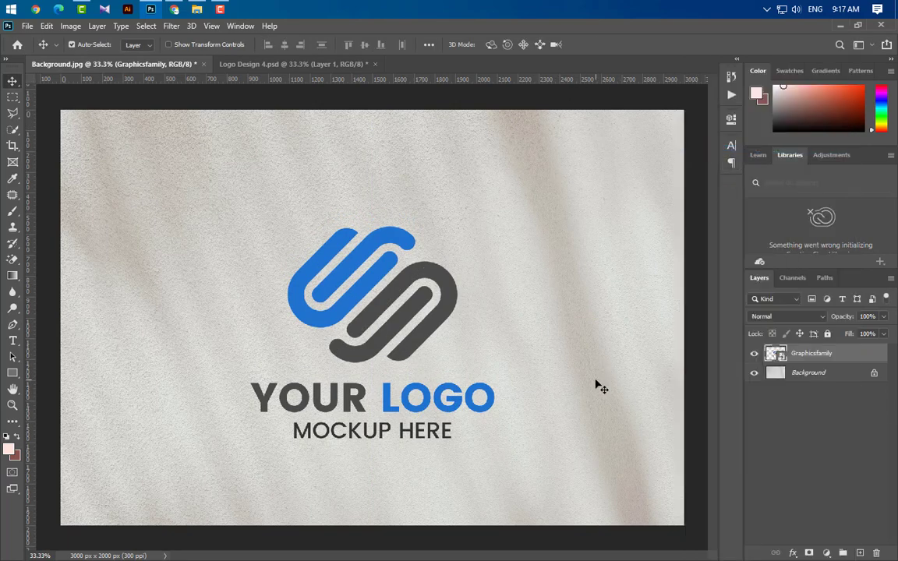
Nudge the logo upward and scale it to about 103.53%, keeping it centred.
key("ctrl+t")
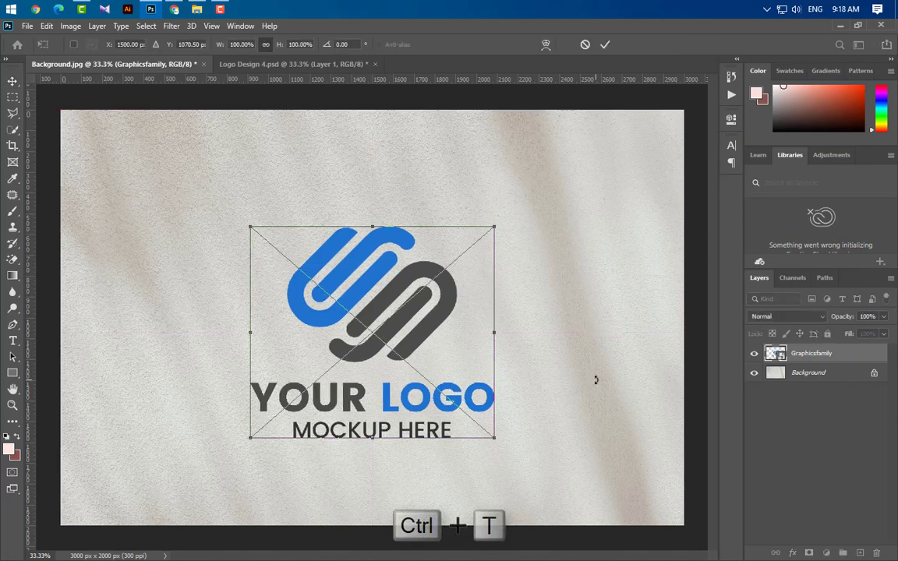
key("Up")
key("Up")
key("Up")
key("Up")
key("Up")
key("Up")
key("Up")
key("Up")
key("Up")
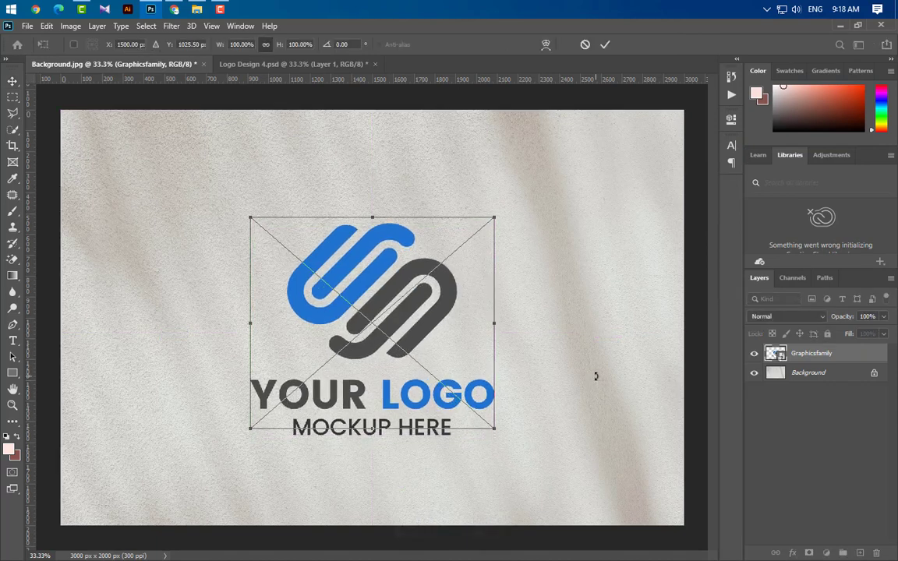
key("Up")
key("Up")
key("Up")
key("Up")
key("Up")
key("Up")
left_click_drag(374, 219, 374, 207)
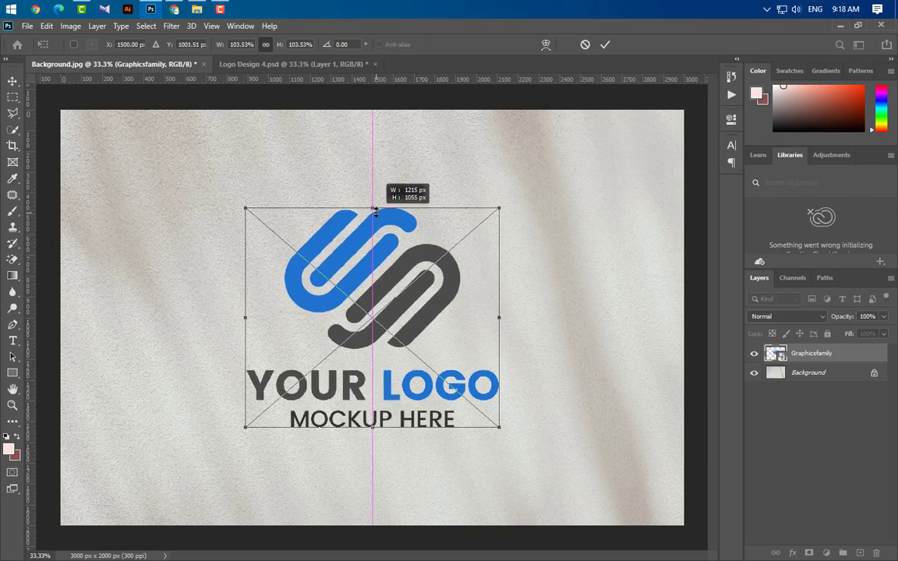
left_click(604, 44)
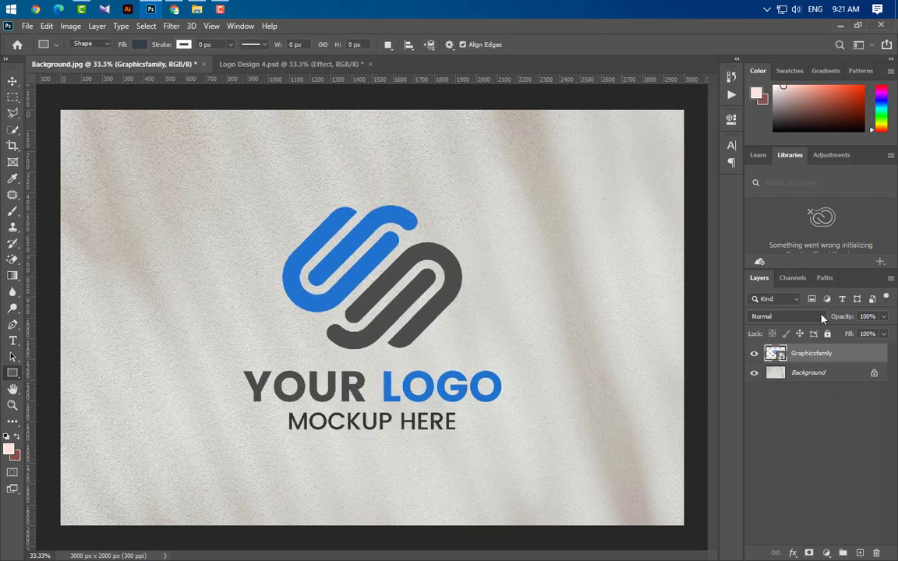
Set the Graphicsfamily layer's blend mode to Multiply.
left_click(822, 316)
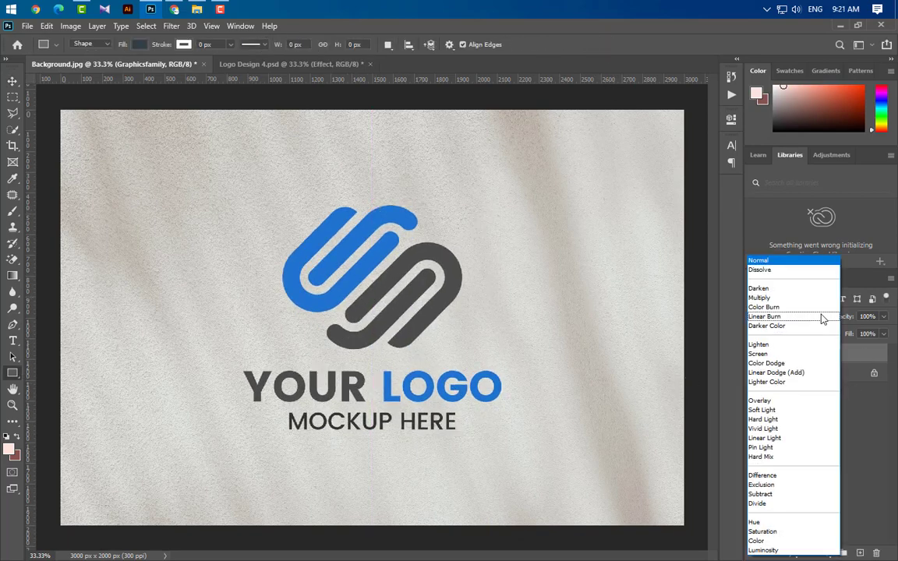
left_click(781, 299)
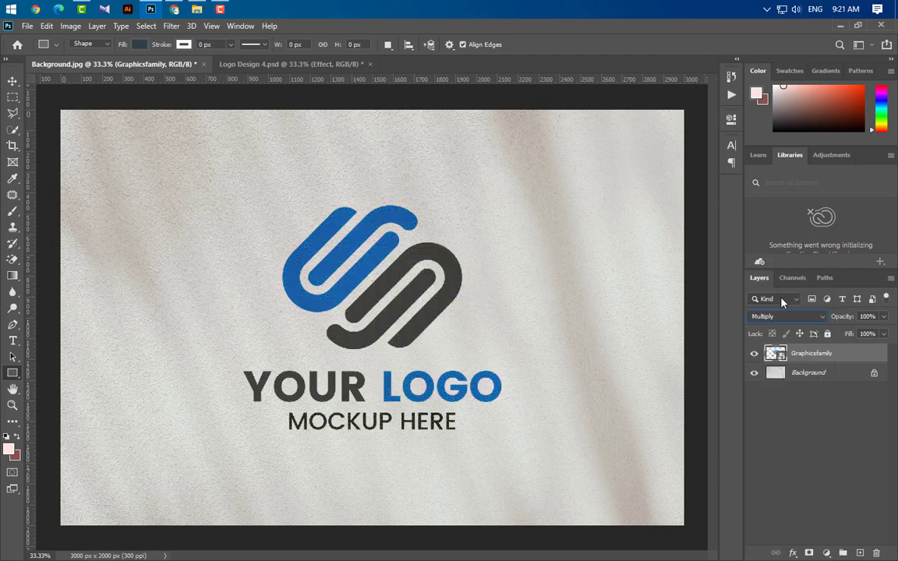
key("v")
Add a Multiply Pattern Overlay at 5% opacity and 80% scale to the logo.
double_click(875, 357)
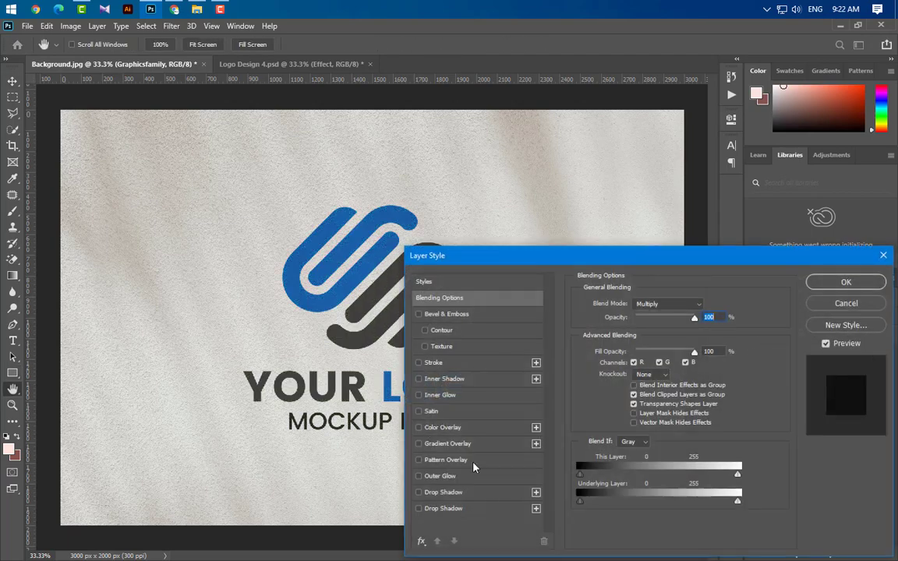
left_click(448, 460)
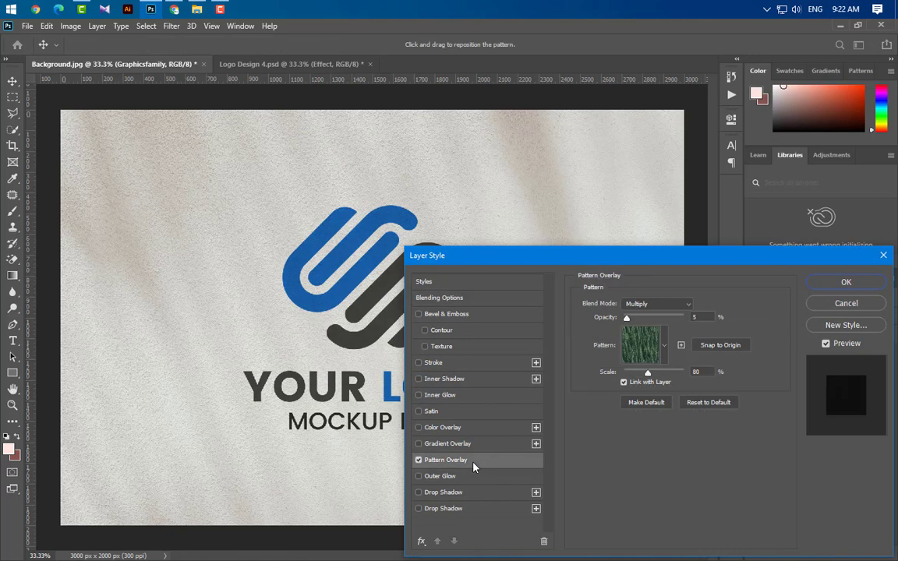
left_click(663, 347)
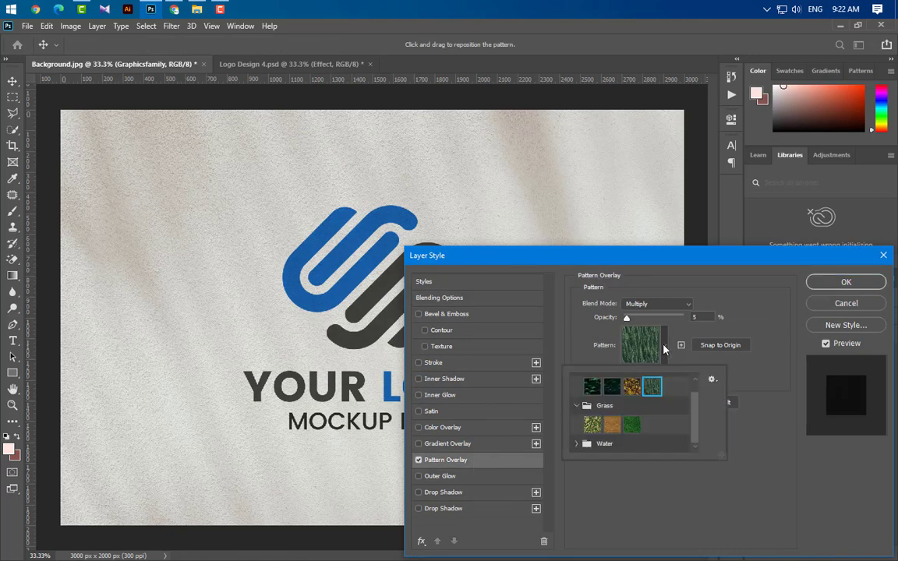
left_click(701, 317)
left_click(647, 304)
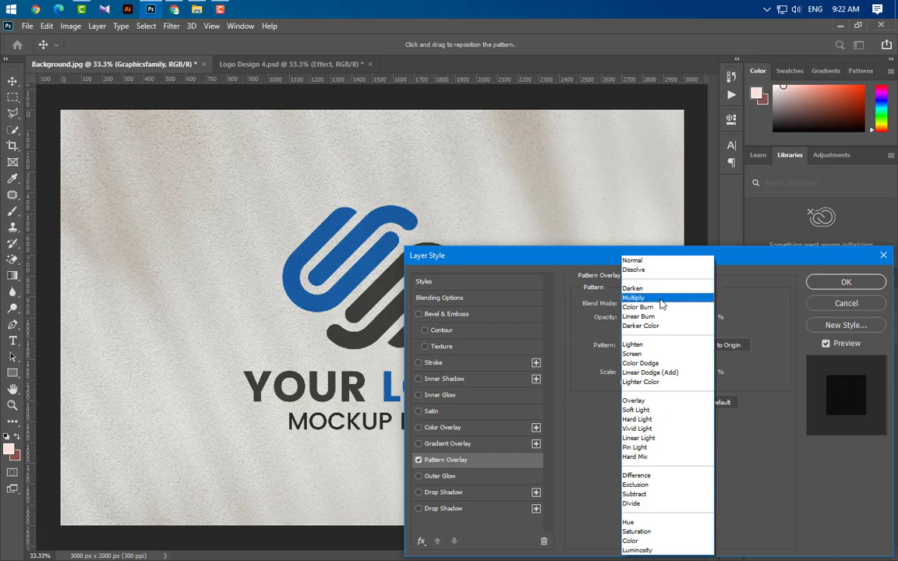
left_click(661, 304)
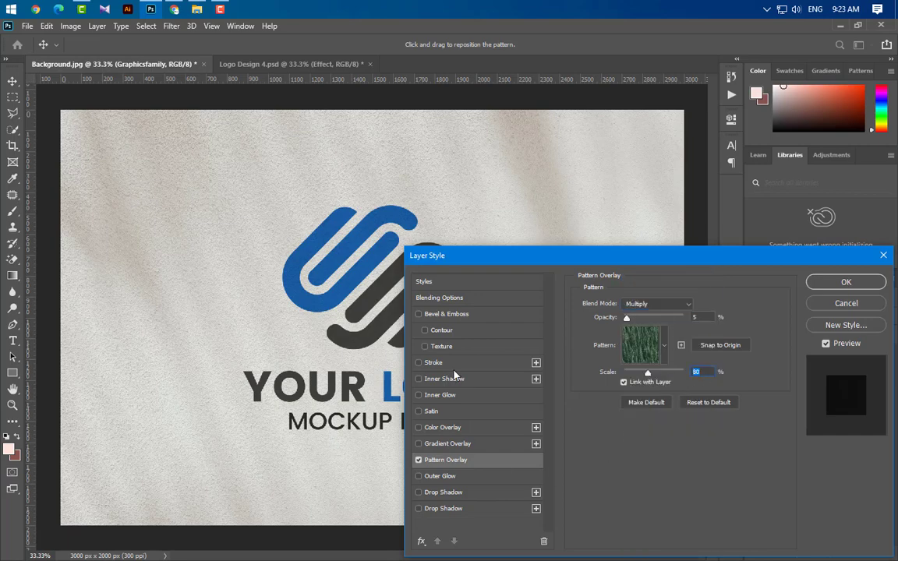
left_click(845, 281)
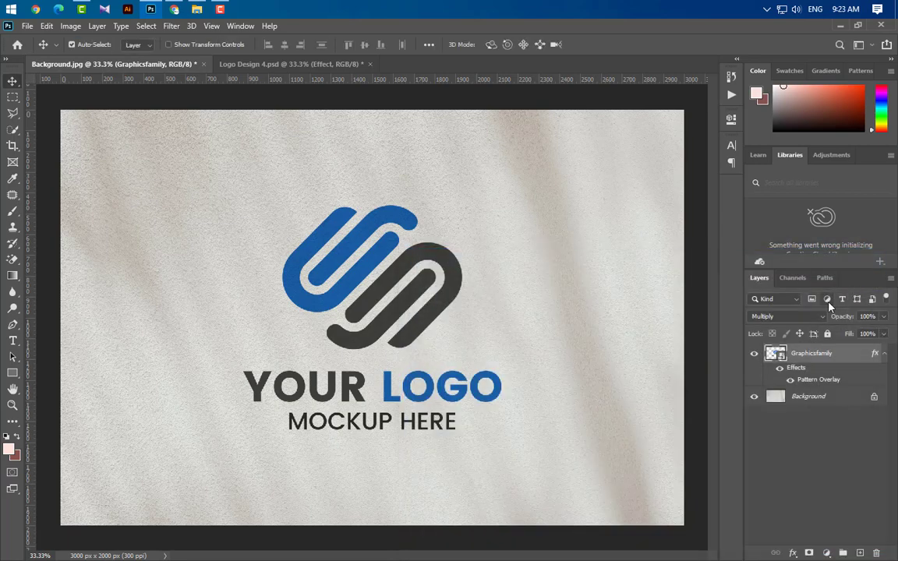
Add a Brightness/Contrast adjustment at brightness 30, clipped to the logo layer.
left_click(826, 553)
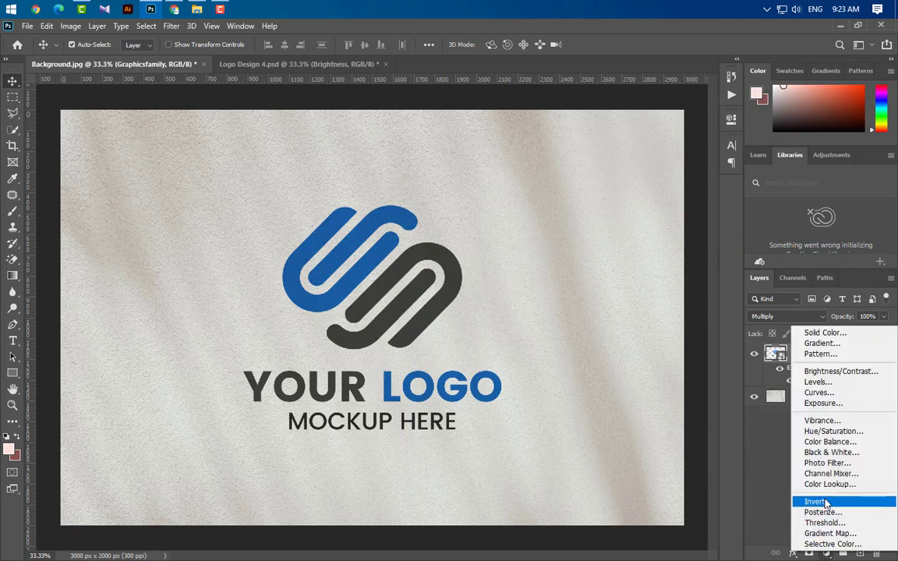
left_click(840, 371)
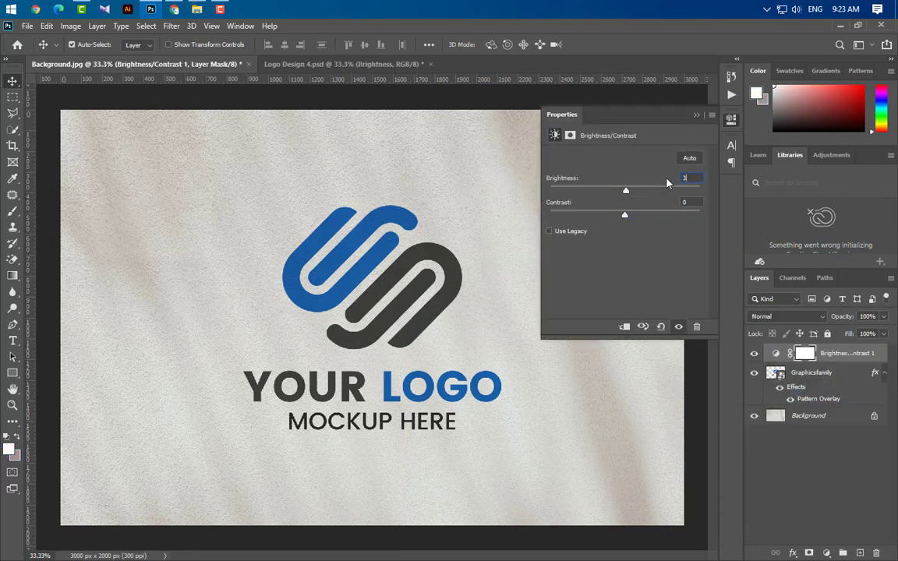
type("30")
key("Return")
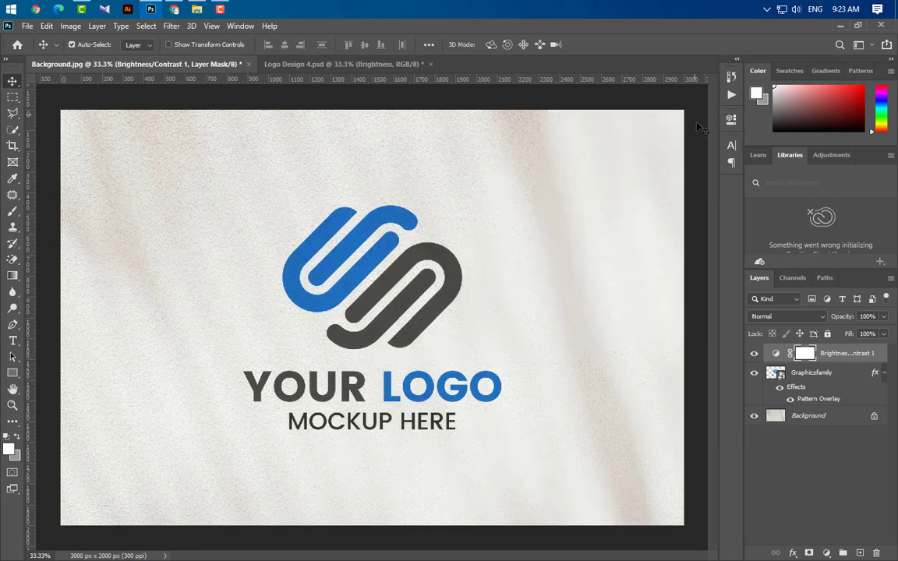
right_click(851, 360)
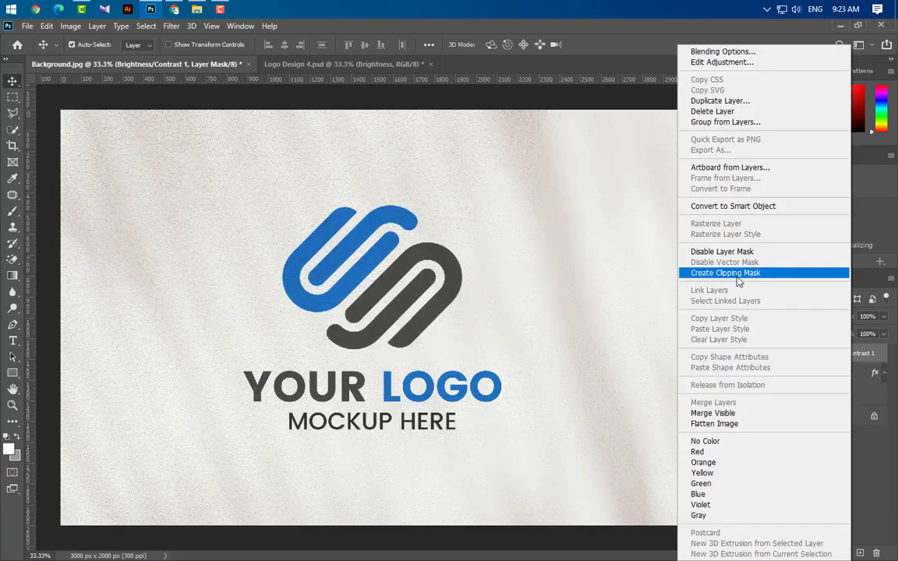
left_click(673, 278)
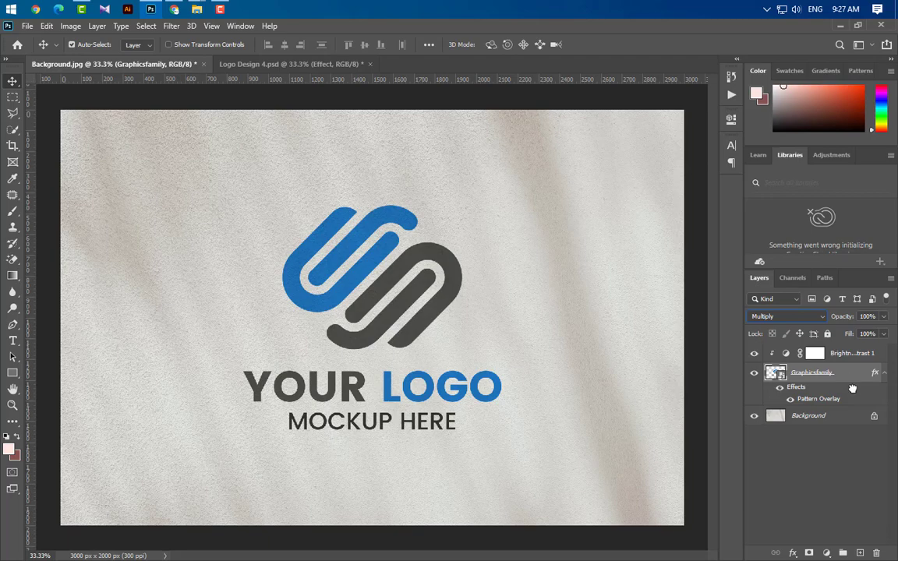
Duplicate the logo layer above the adjustment and clip Brightness/Contrast to the layer below.
left_click_drag(851, 380, 862, 553)
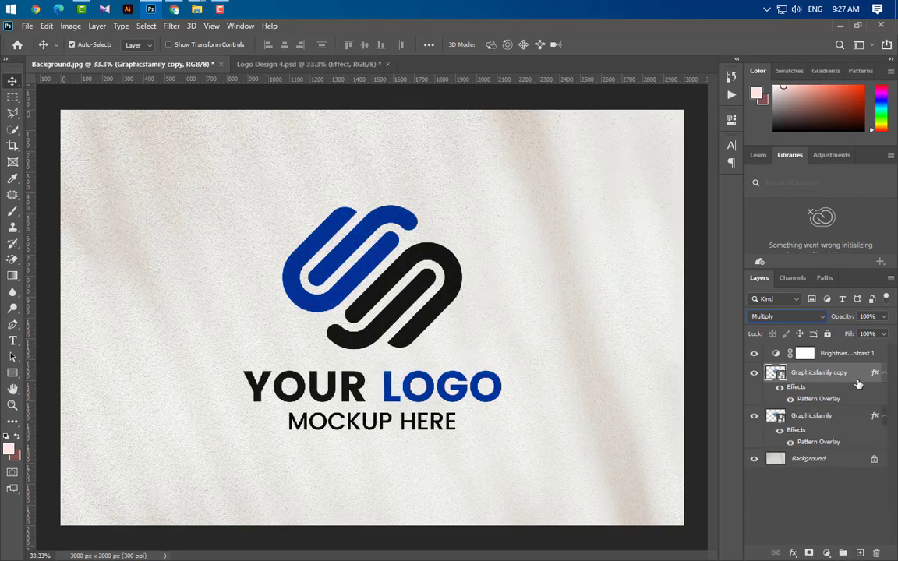
left_click_drag(850, 374, 850, 350)
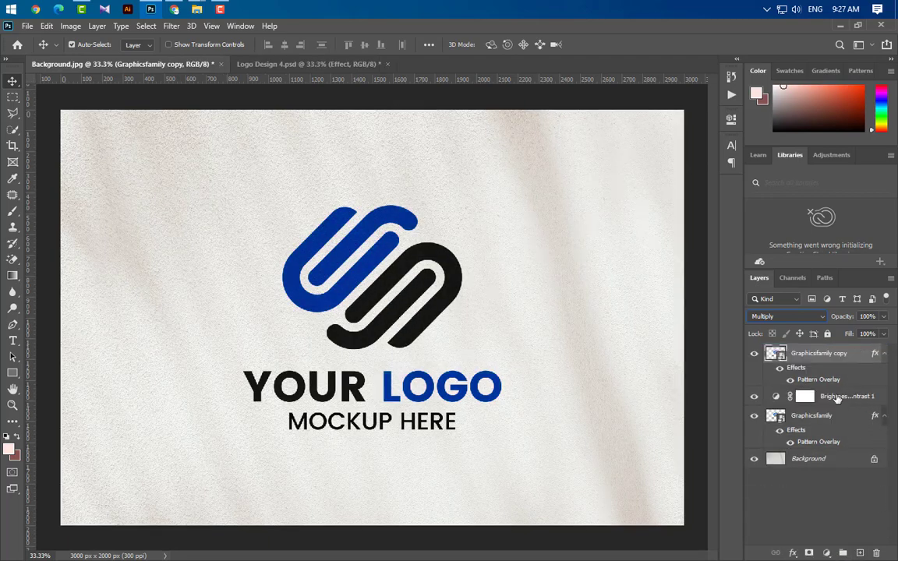
left_click(857, 396)
right_click(859, 396)
left_click(737, 273)
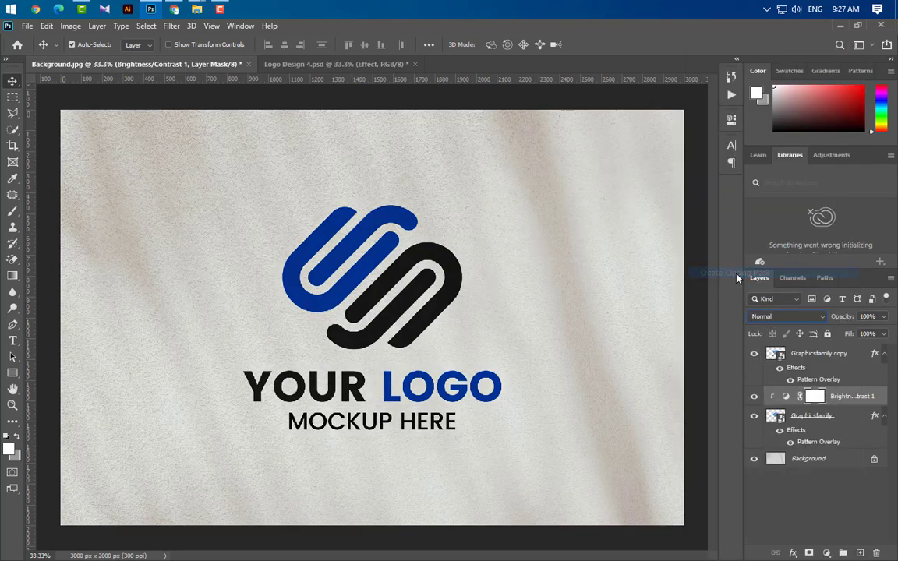
Clear the layer style from the Graphicsfamily copy layer.
left_click(839, 381)
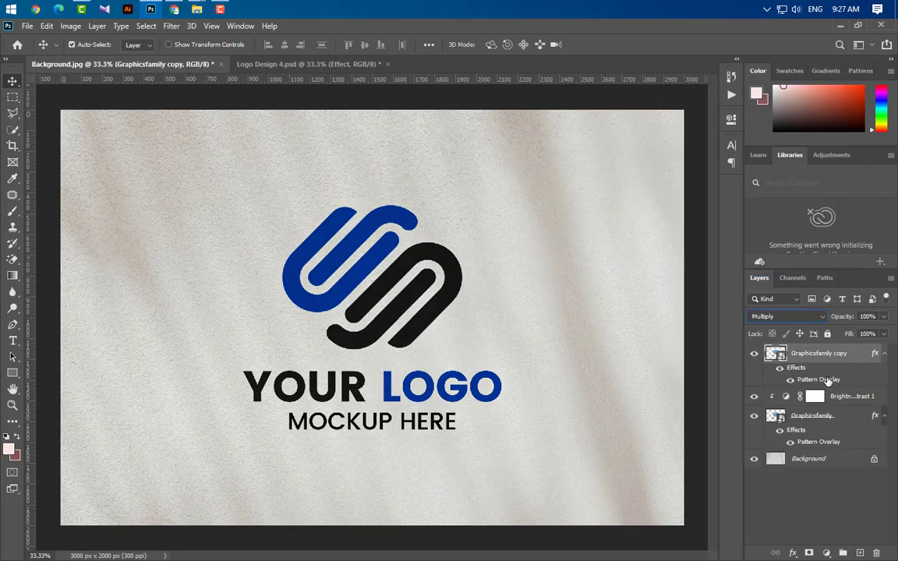
right_click(847, 357)
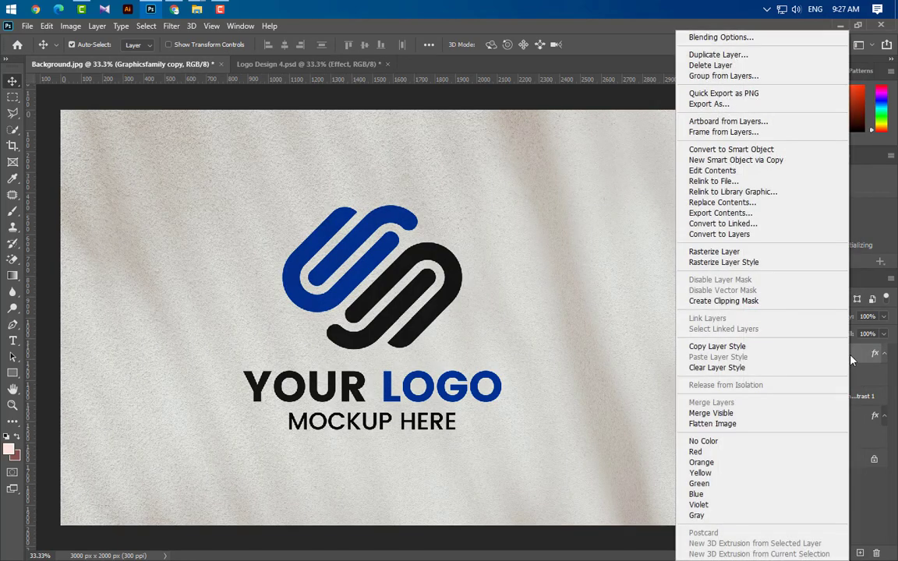
left_click(733, 367)
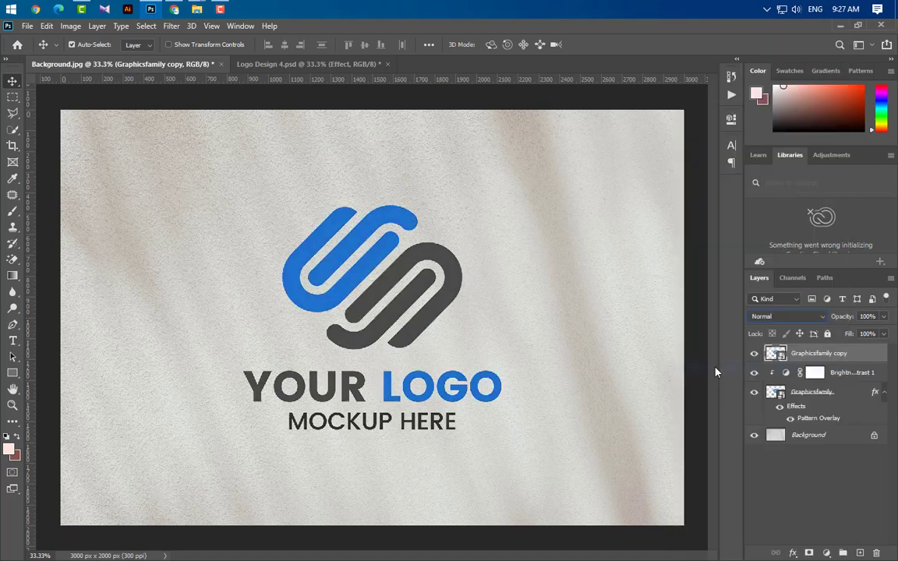
Enable Bevel & Emboss on Graphicsfamily copy with Emboss style and Smooth technique.
double_click(872, 360)
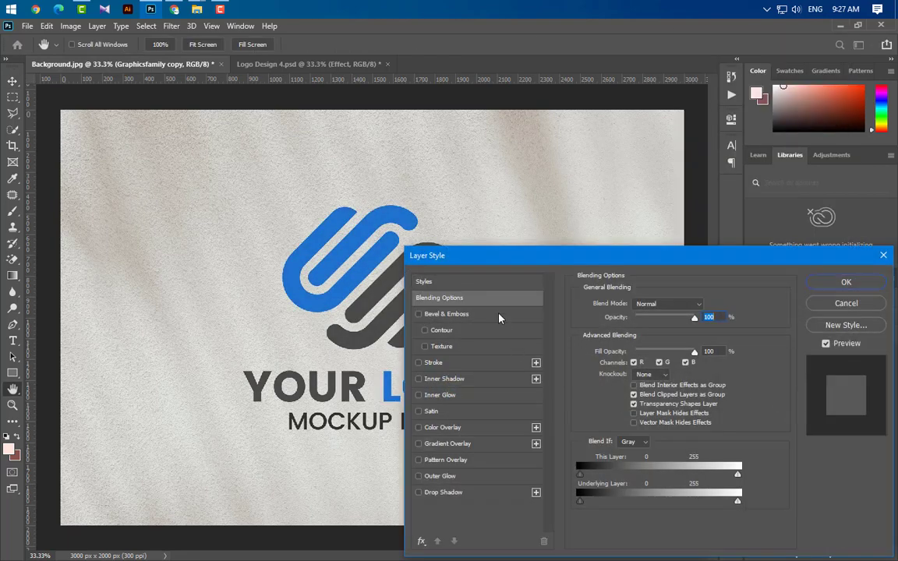
left_click(499, 316)
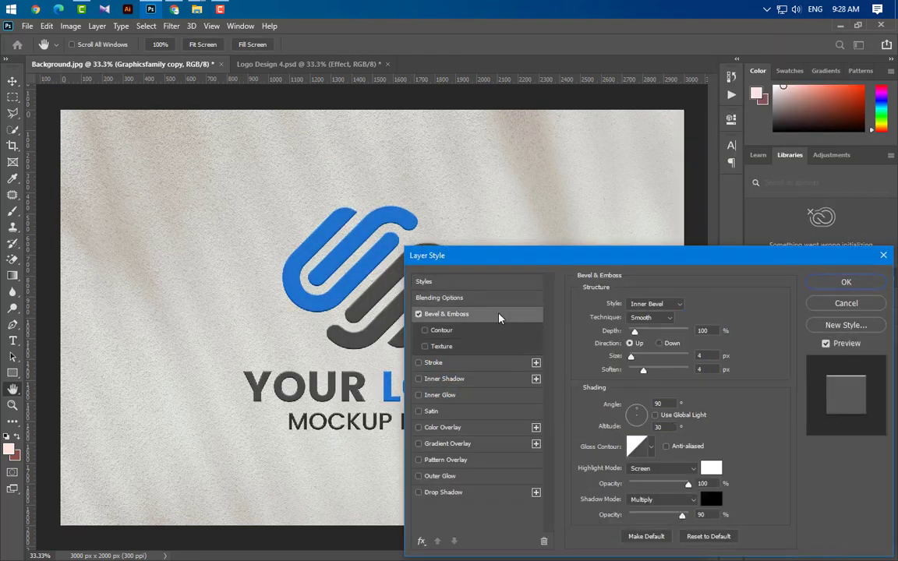
left_click(678, 304)
left_click(655, 330)
left_click(650, 317)
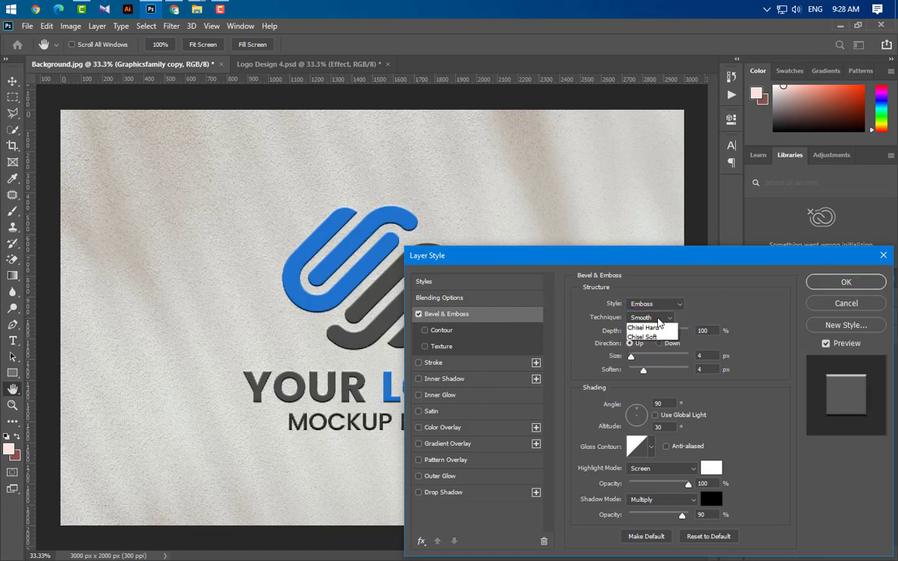
left_click(647, 327)
Set the emboss depth 250, size 7, soften 10 and lighting angle -170.
double_click(709, 331)
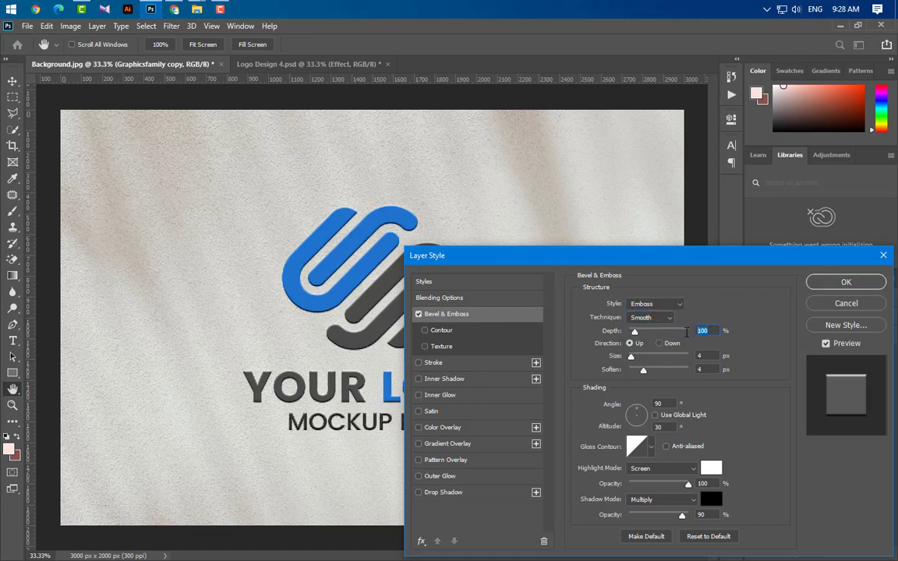
type("250")
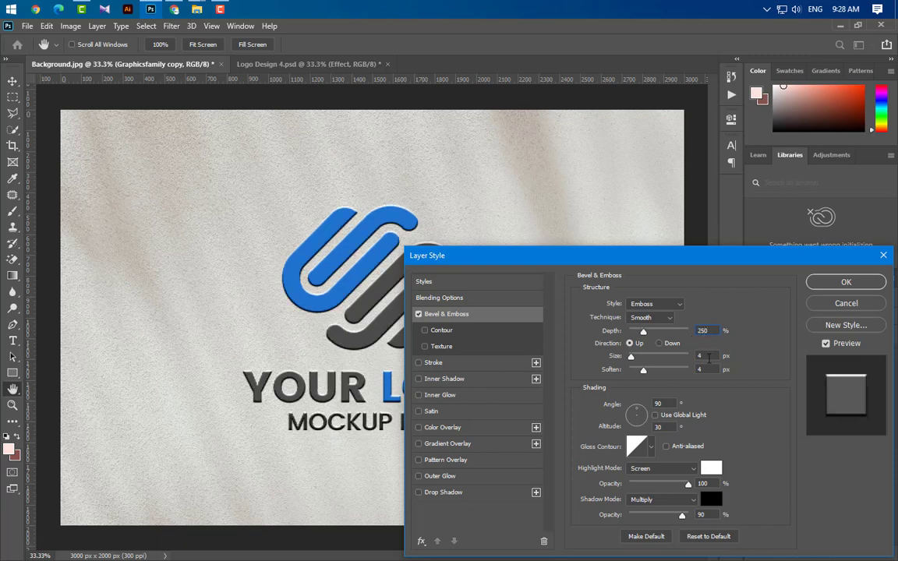
double_click(703, 356)
type("7")
double_click(701, 370)
type("10")
double_click(664, 403)
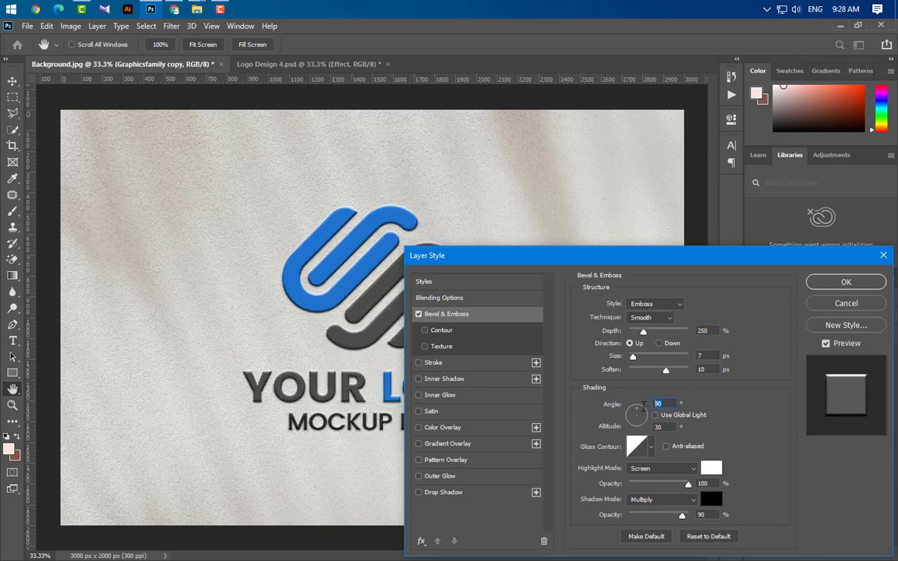
type("-170")
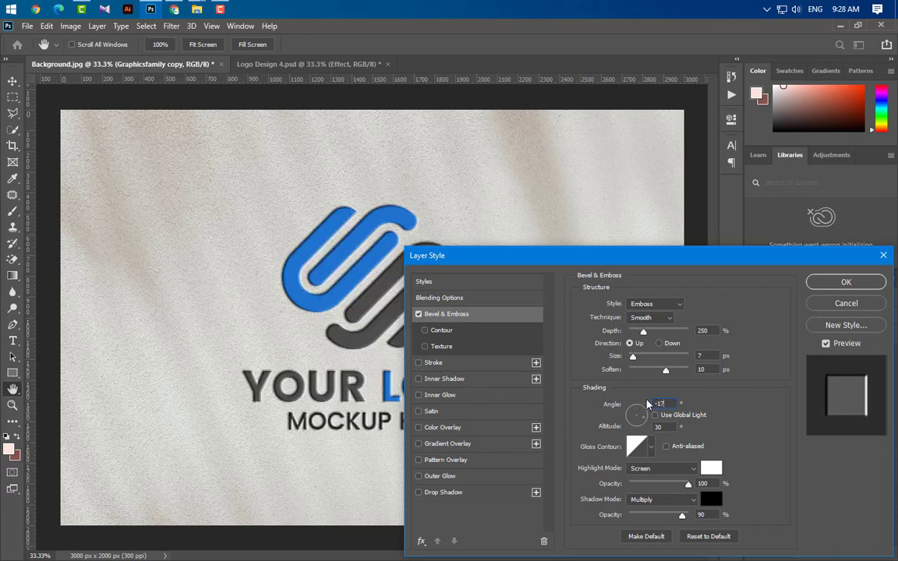
key("Tab")
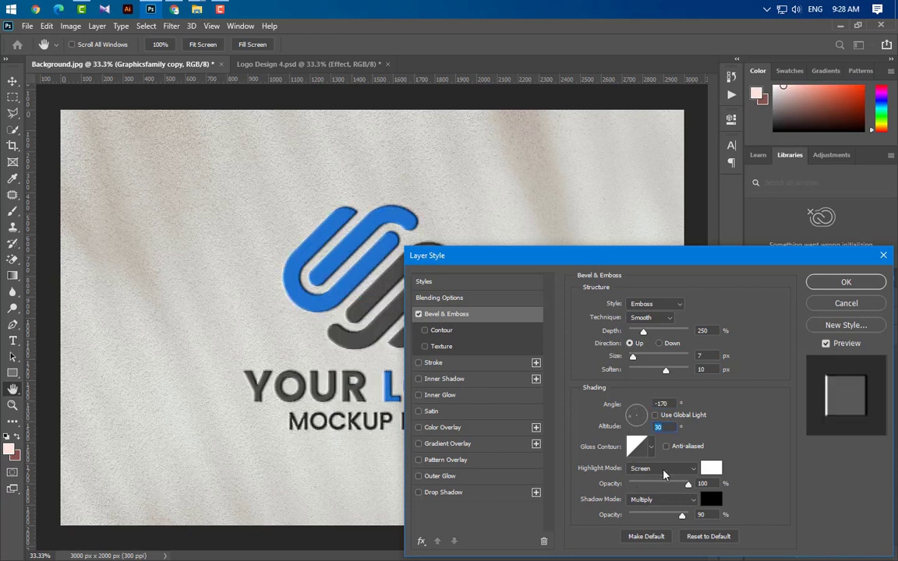
Set emboss highlights to Color Dodge 15% and shadows to Multiply 35%.
left_click(663, 468)
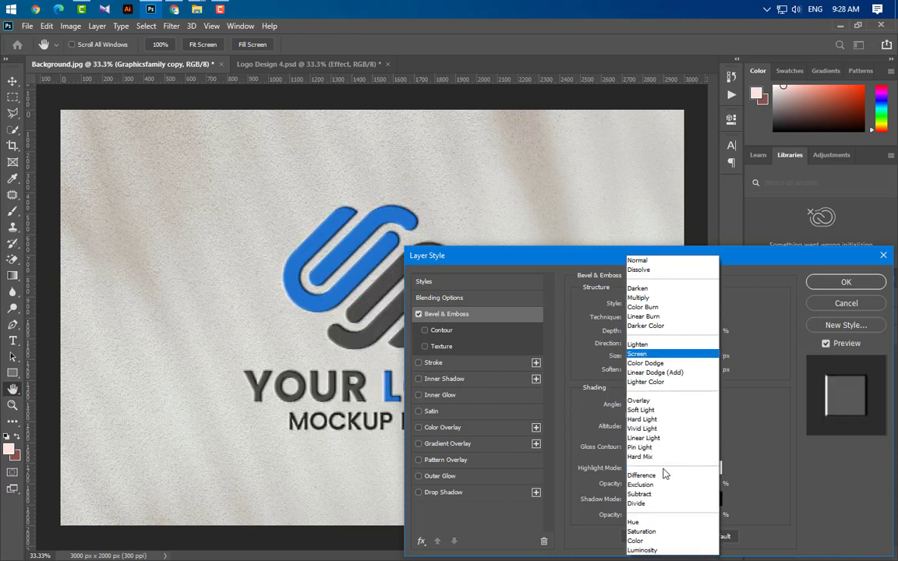
left_click(646, 363)
double_click(701, 484)
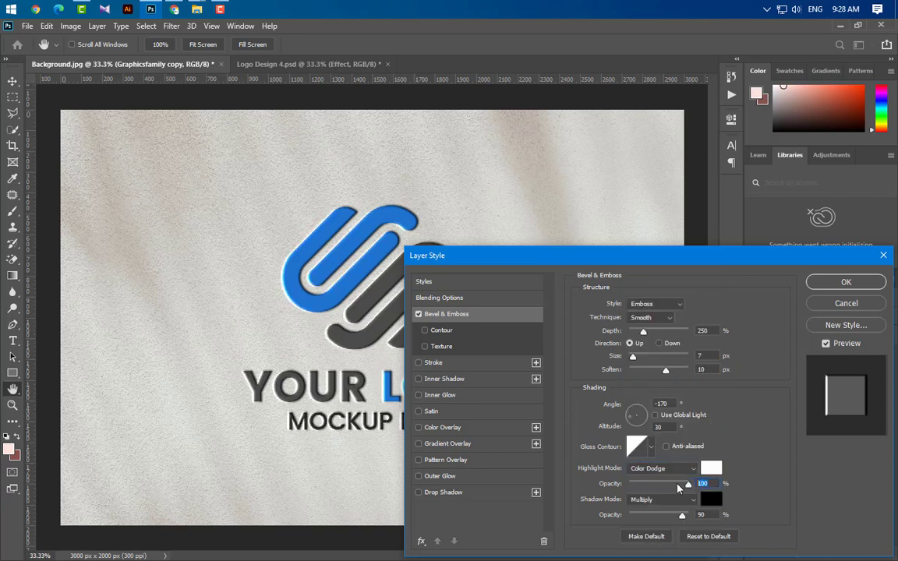
type("15")
left_click(663, 499)
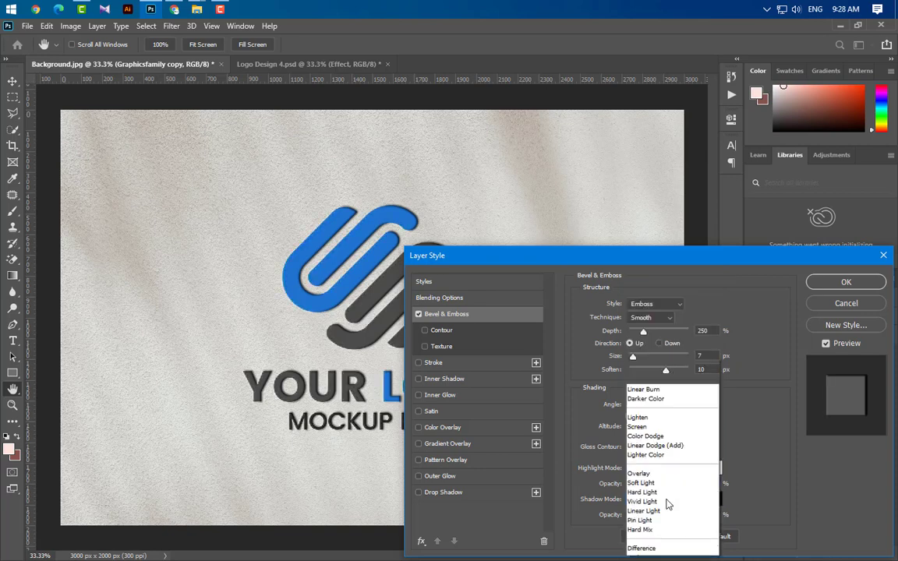
left_click(637, 298)
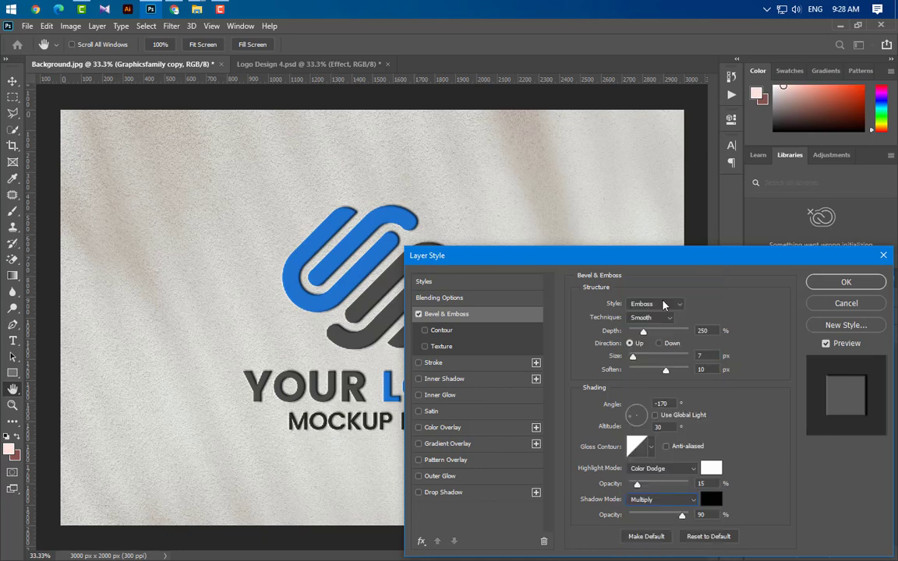
double_click(702, 514)
type("90")
type("35")
key("Tab")
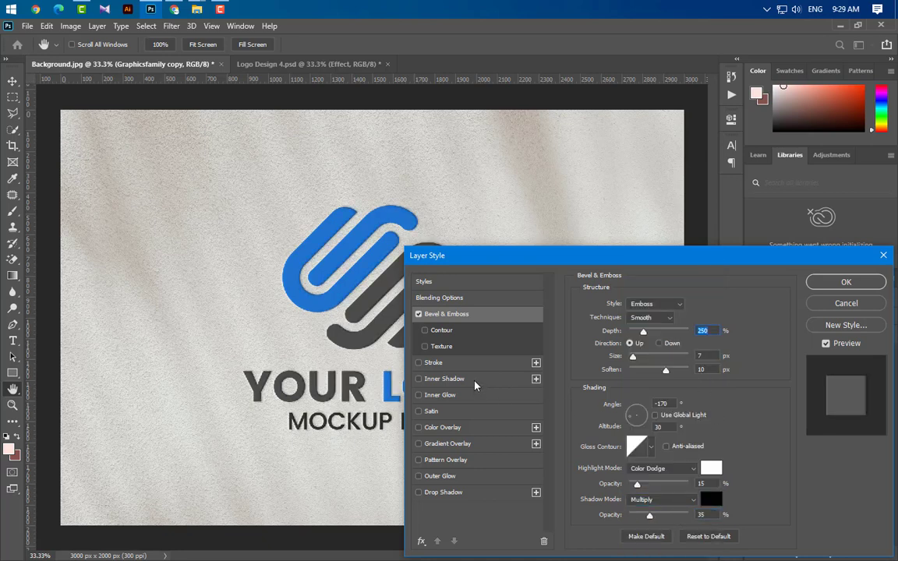
left_click(475, 382)
Make the inner shadow black Linear Burn with 30% opacity, 45° angle and size 11.
left_click(674, 307)
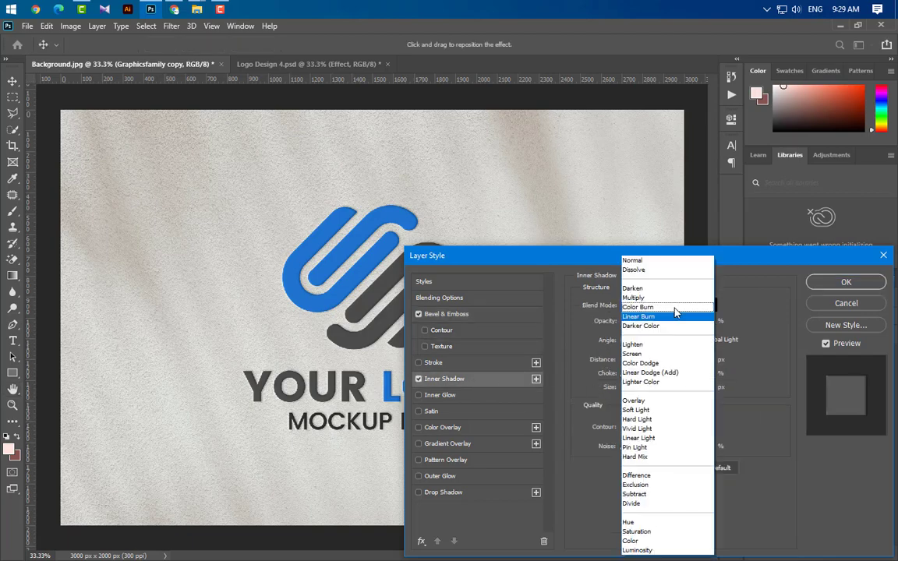
left_click(668, 317)
left_click(711, 305)
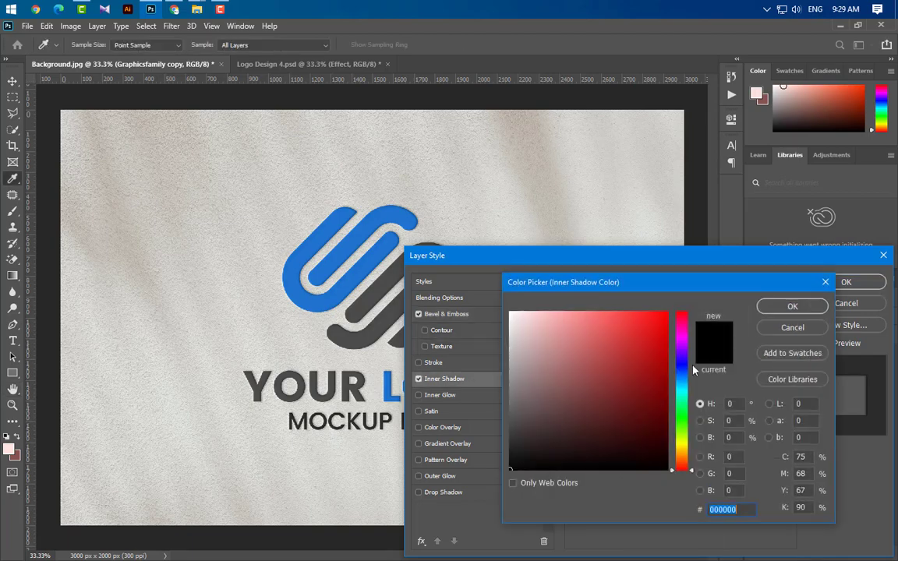
left_click(792, 307)
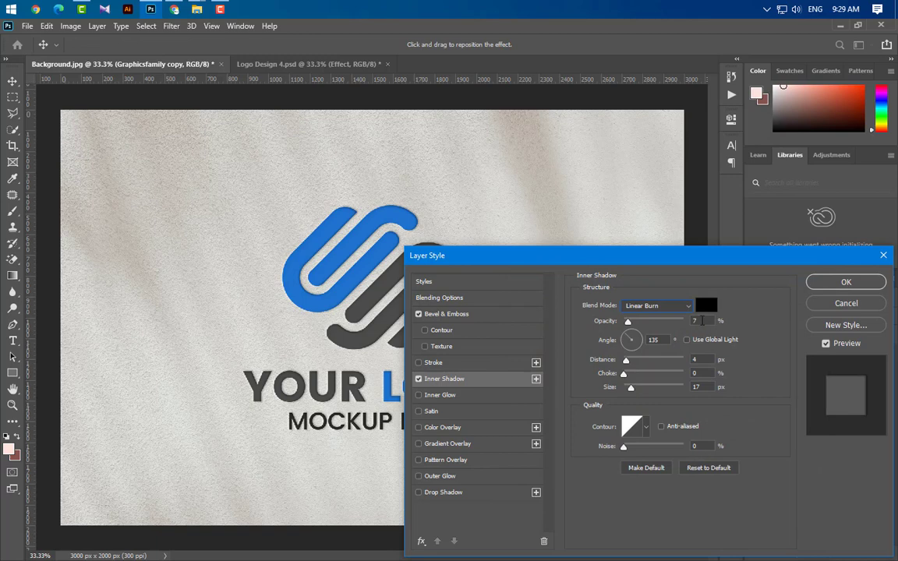
double_click(702, 320)
type("30")
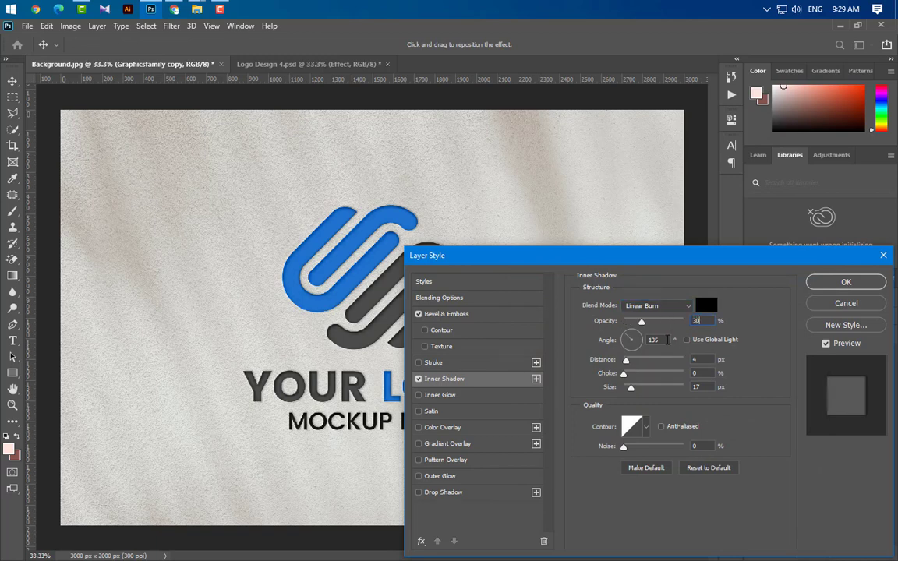
double_click(658, 340)
type("45")
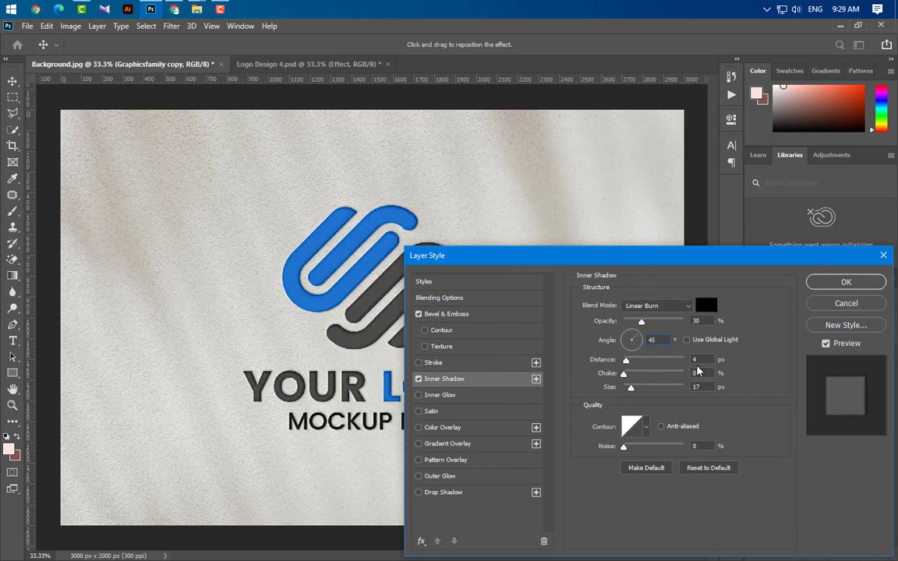
double_click(696, 387)
type("11")
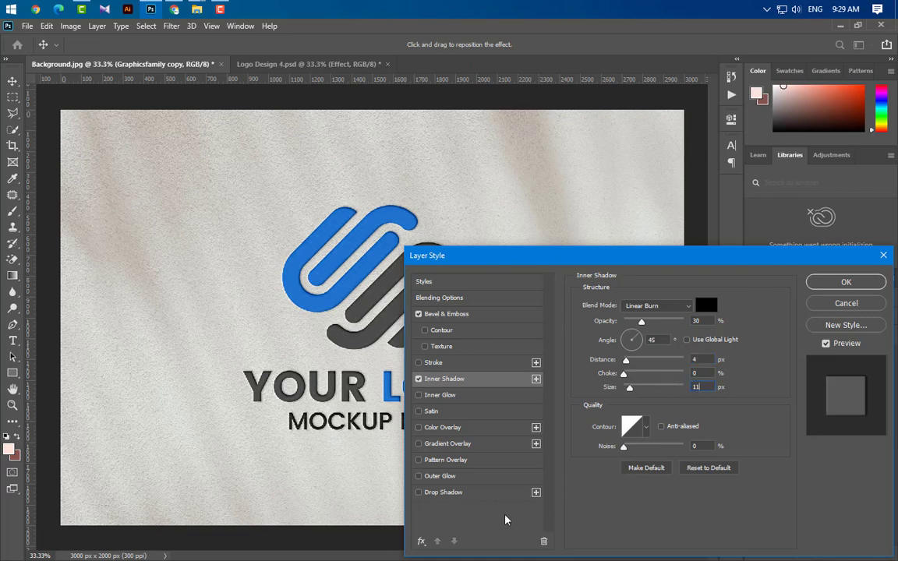
left_click(484, 494)
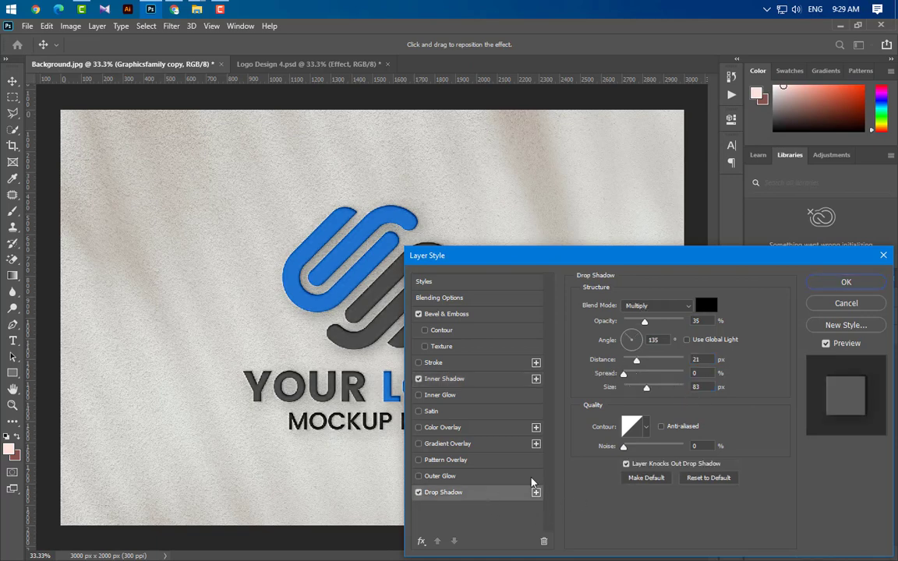
Make the drop shadow white (#ffffff) with Color Dodge blending.
left_click(667, 305)
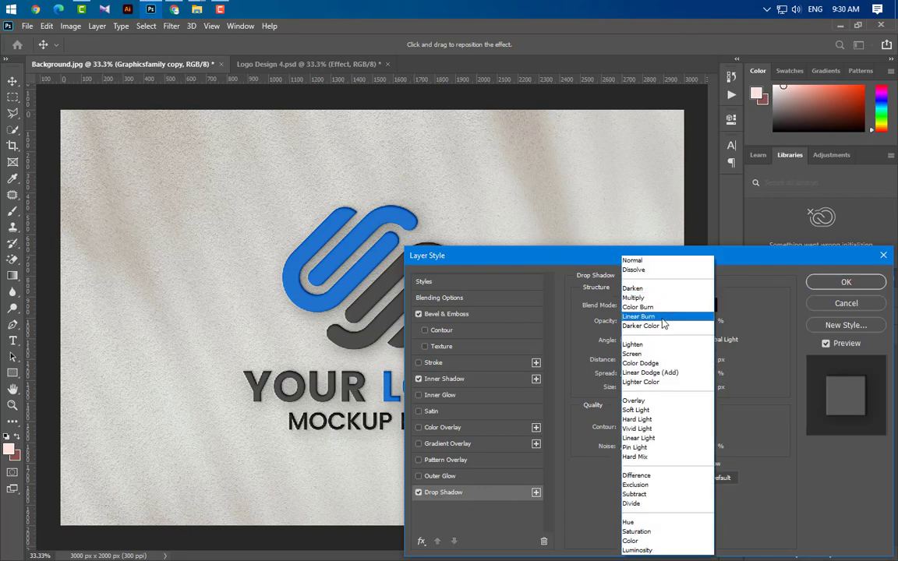
left_click(641, 363)
left_click(709, 304)
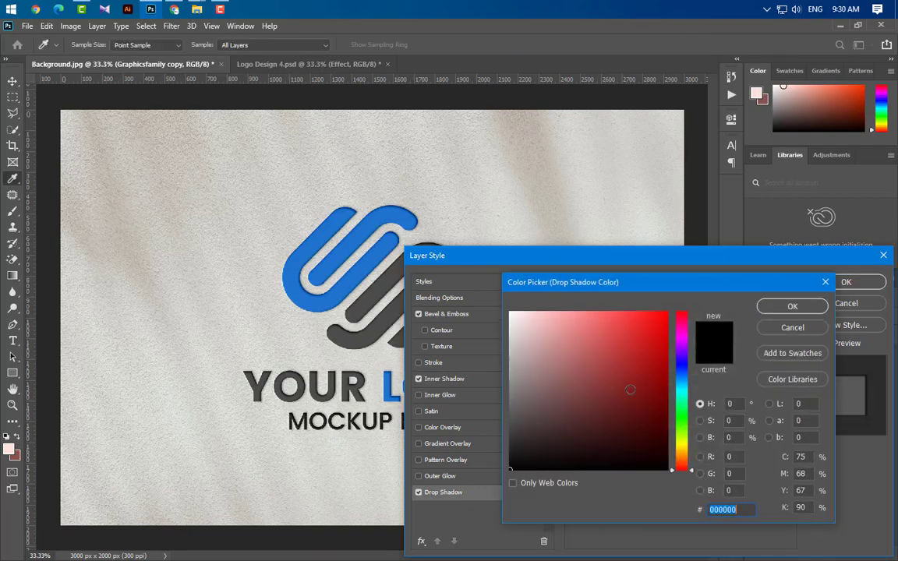
type("ffffff")
left_click(789, 307)
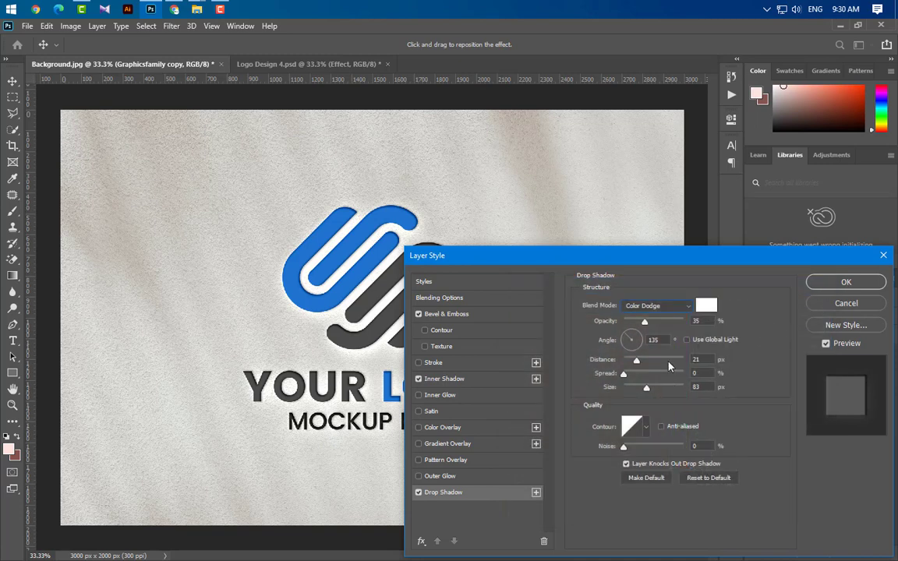
Give the drop shadow a 35° angle, distance 5 and size 4, and add a second drop shadow.
key("Tab")
type("35")
key("Tab")
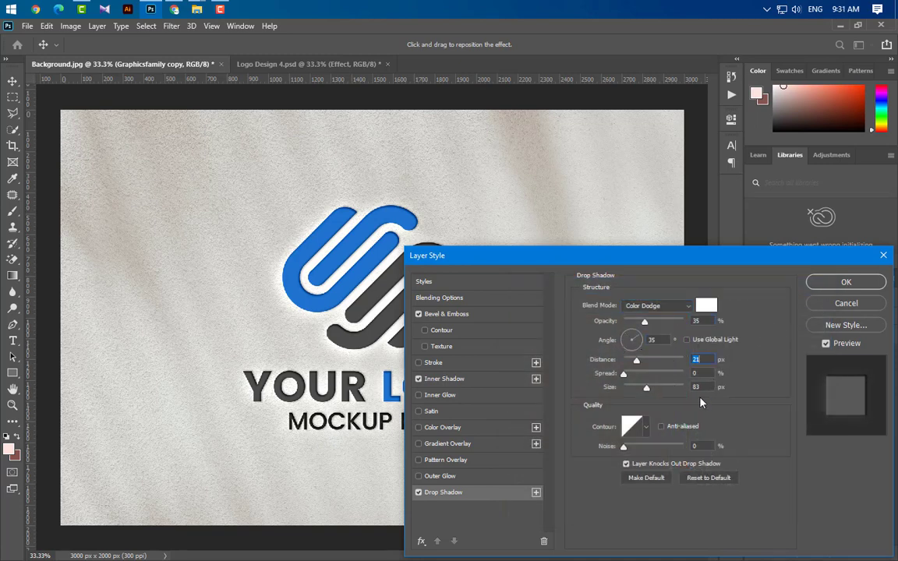
type("5")
key("Tab")
key("Tab")
type("4")
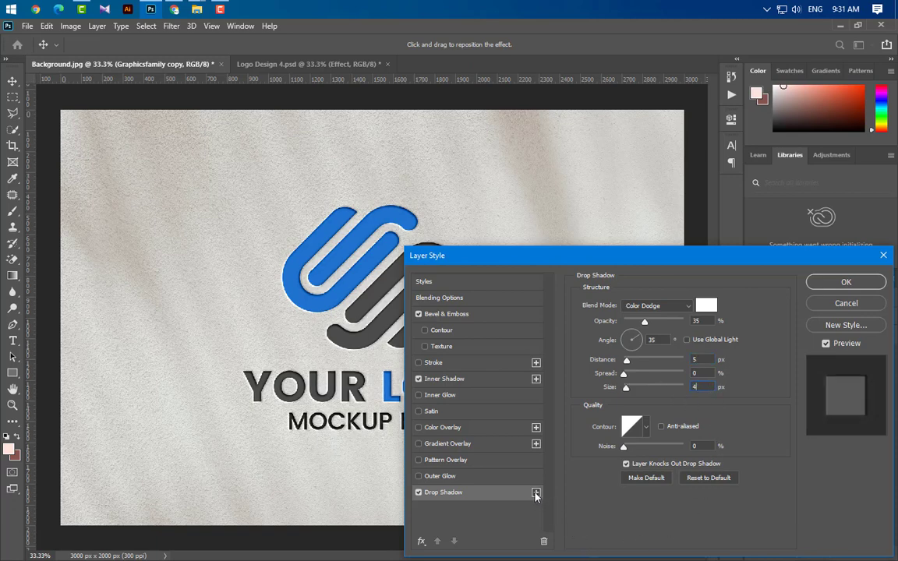
left_click(536, 494)
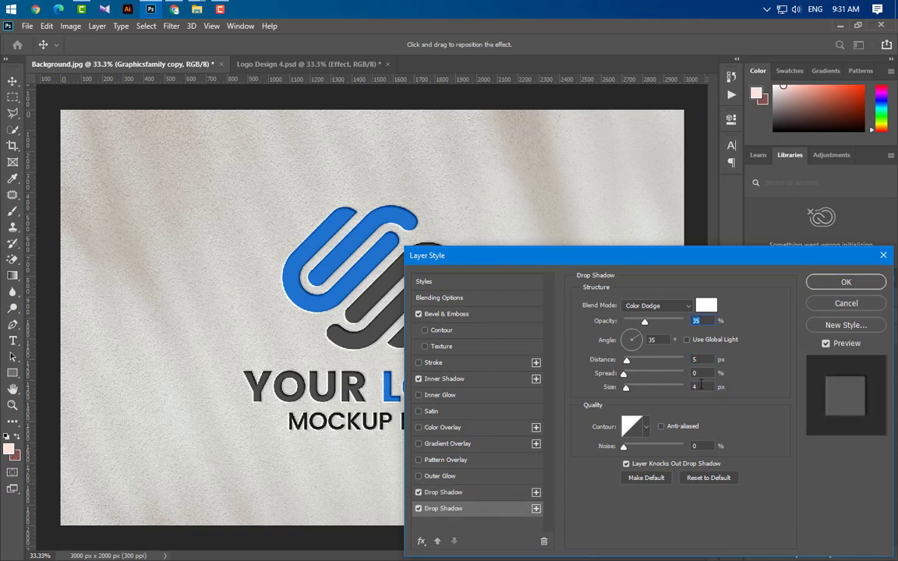
Set the second drop shadow's opacity to 20% and adjust its angle.
type("20")
key("Tab")
type("-145")
type("4")
type("15")
Add a third drop shadow using Linear Burn and black (000000).
left_click(536, 508)
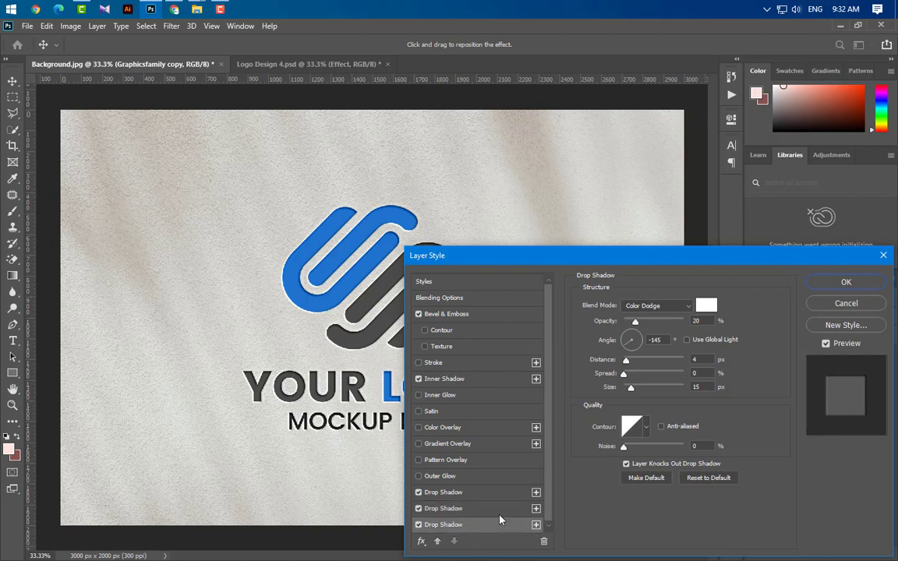
left_click(670, 307)
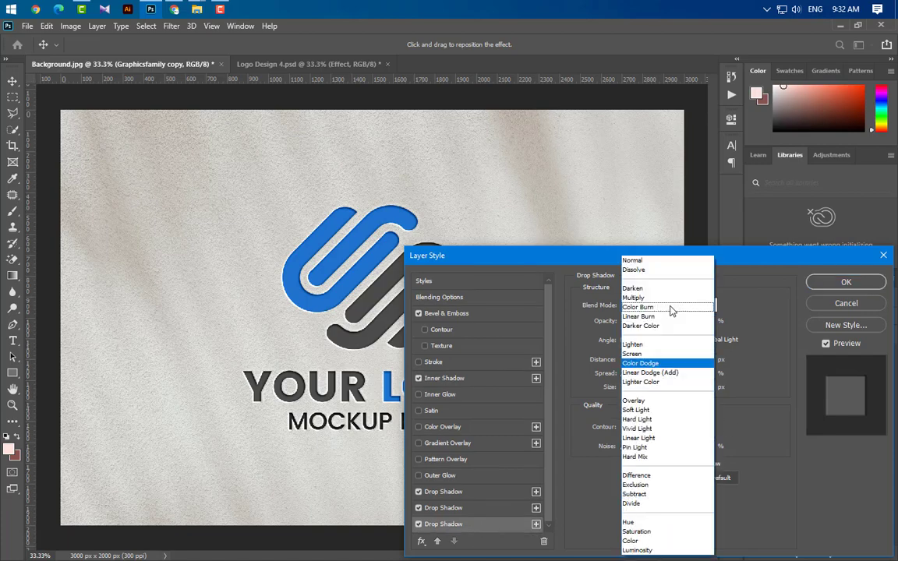
left_click(651, 317)
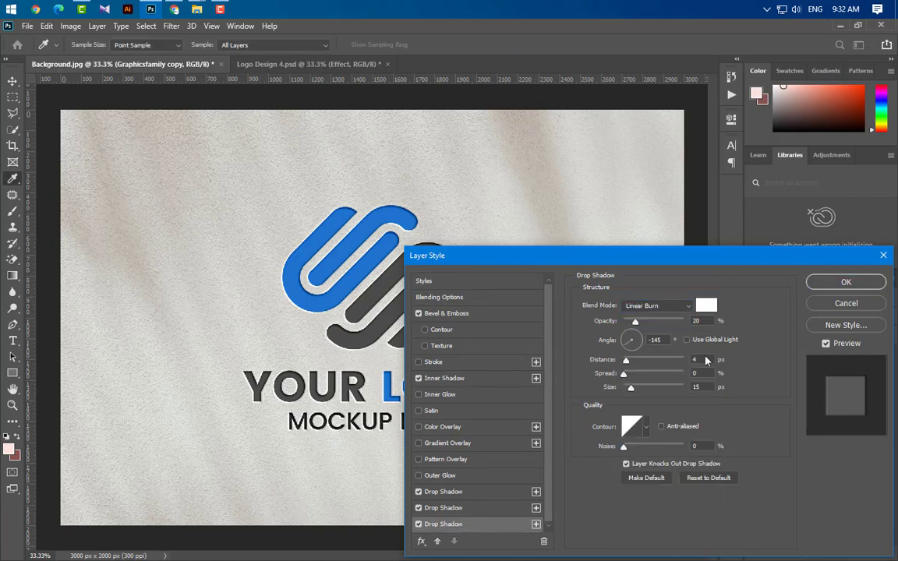
left_click(710, 304)
type("000000")
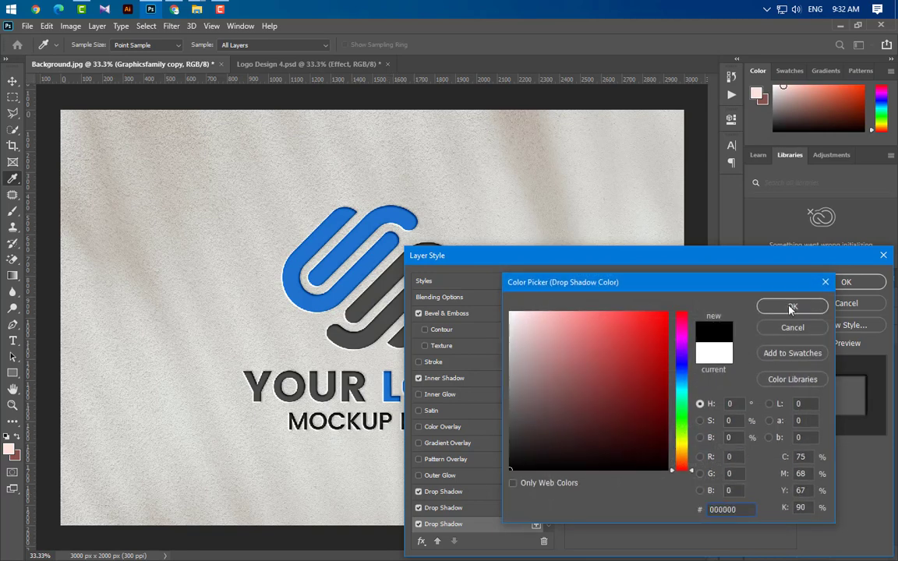
left_click(792, 305)
Set the third shadow to 25% opacity, -135° angle, distance 7, size 15, and apply the style.
type("25")
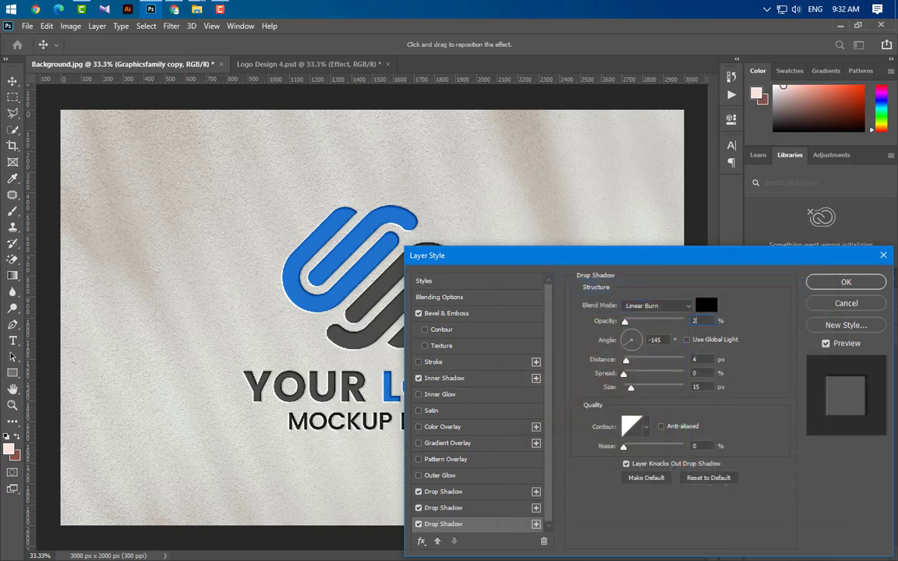
double_click(668, 341)
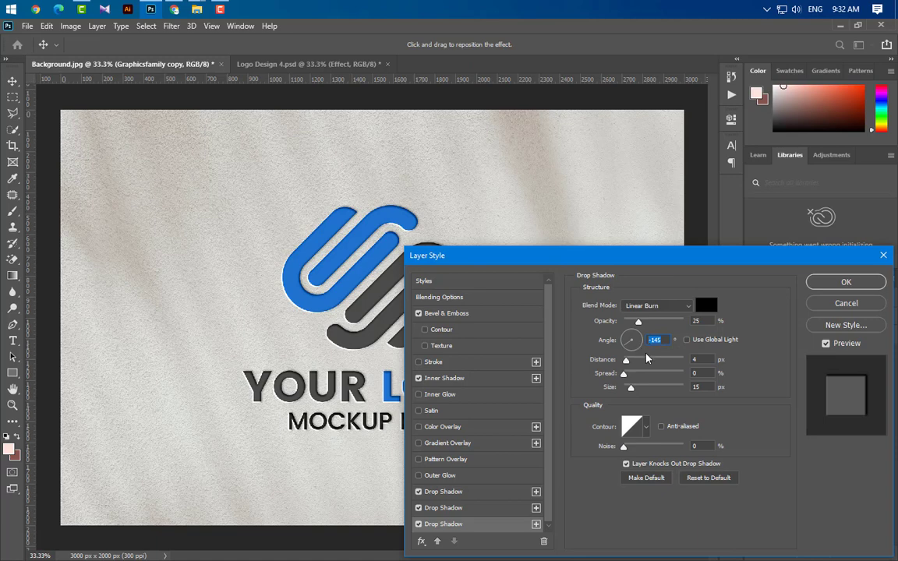
type("-135")
double_click(693, 360)
type("7")
double_click(696, 386)
left_click(842, 284)
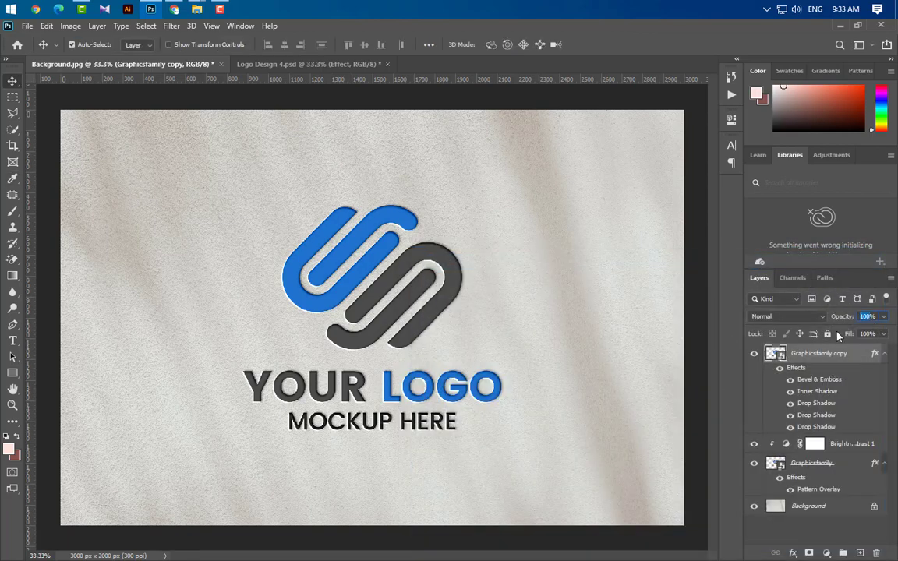
Set the logo layer to 80% opacity and 0% fill, then duplicate it at 30% opacity.
type("80")
key("Return")
left_click_drag(884, 335, 804, 370)
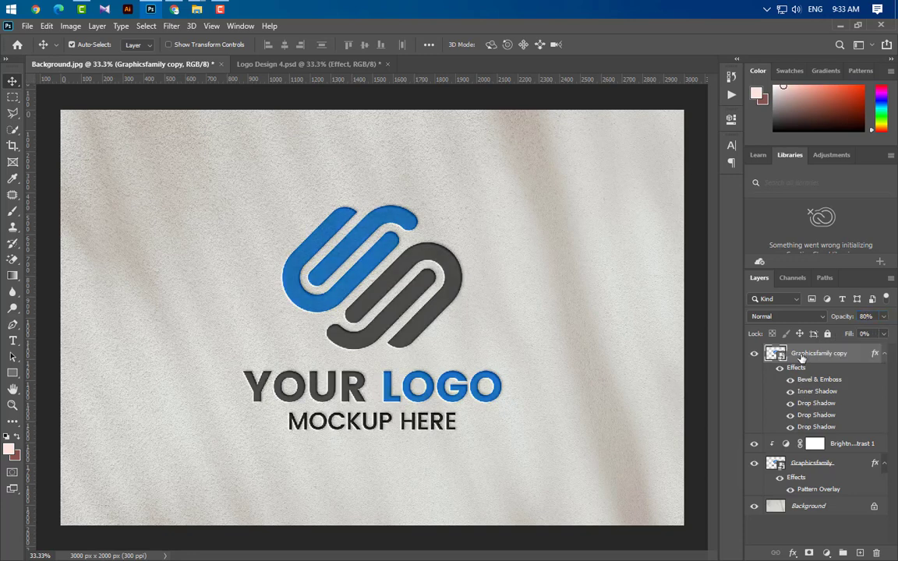
mouse_move(803, 355)
left_mouse_down()
mouse_move(865, 518)
mouse_move(859, 553)
left_mouse_up()
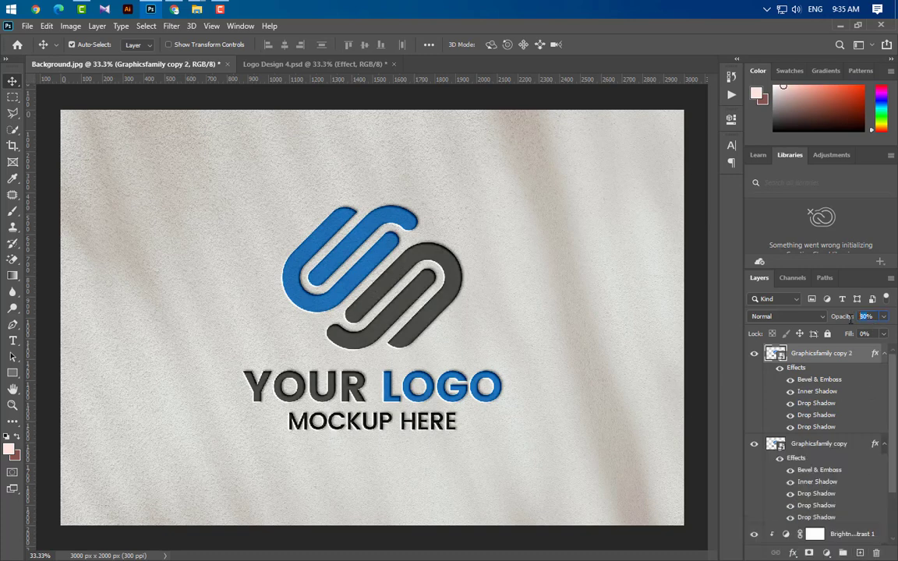
type("30")
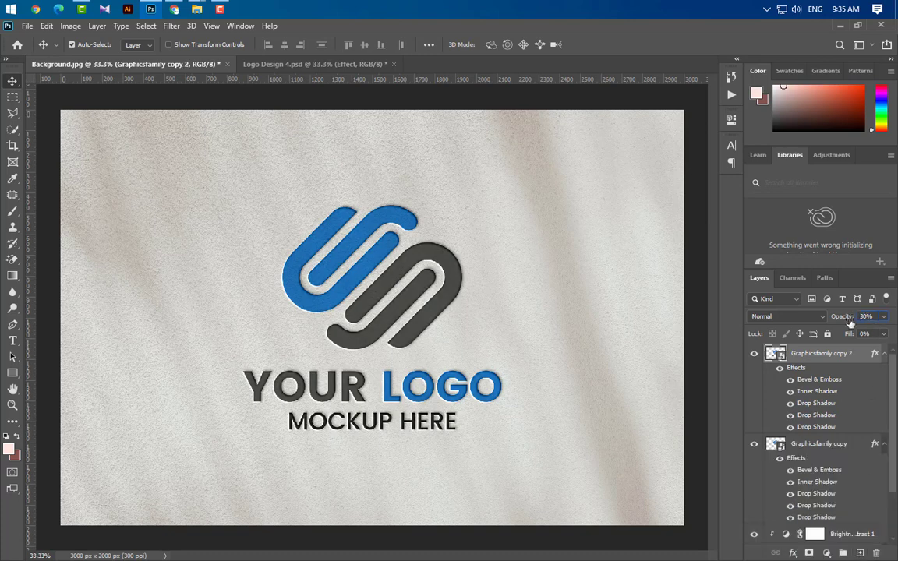
Adjust copy 2's first drop shadow and switch its second drop shadow to Multiply.
double_click(816, 402)
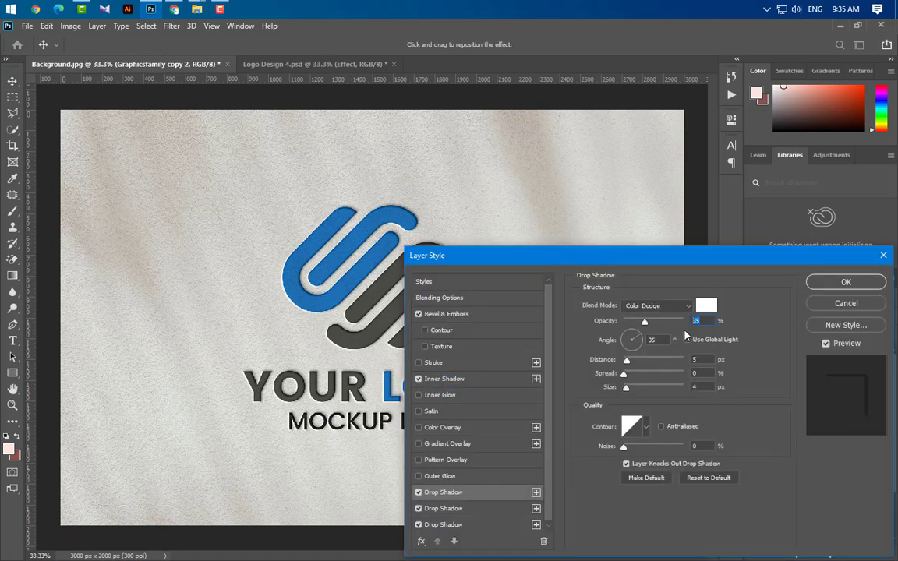
type("20")
left_click(702, 358)
type("155")
left_click(460, 509)
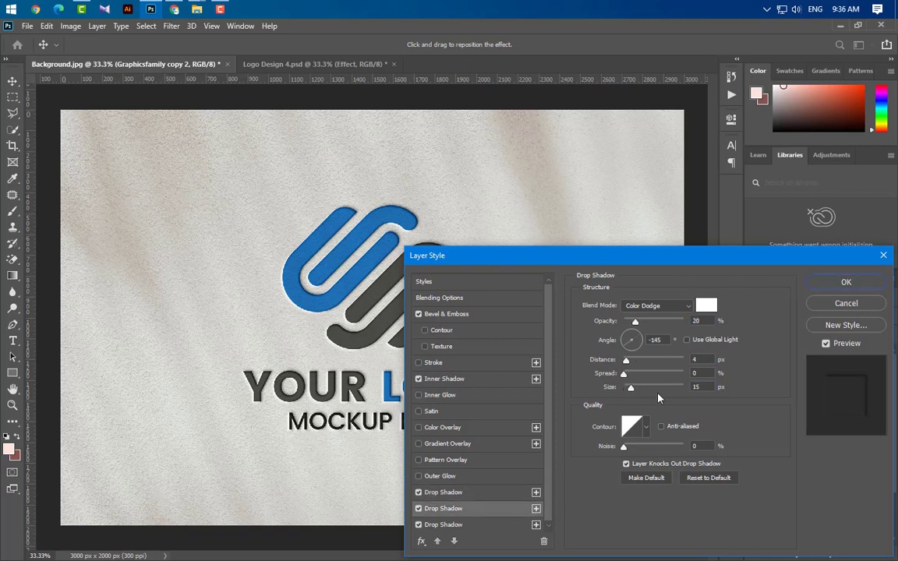
left_click(676, 310)
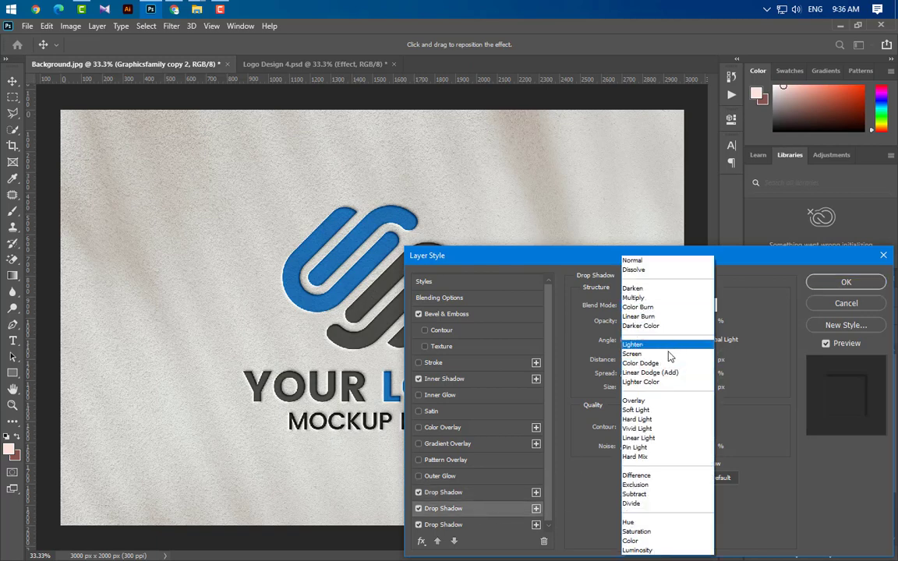
left_click(655, 298)
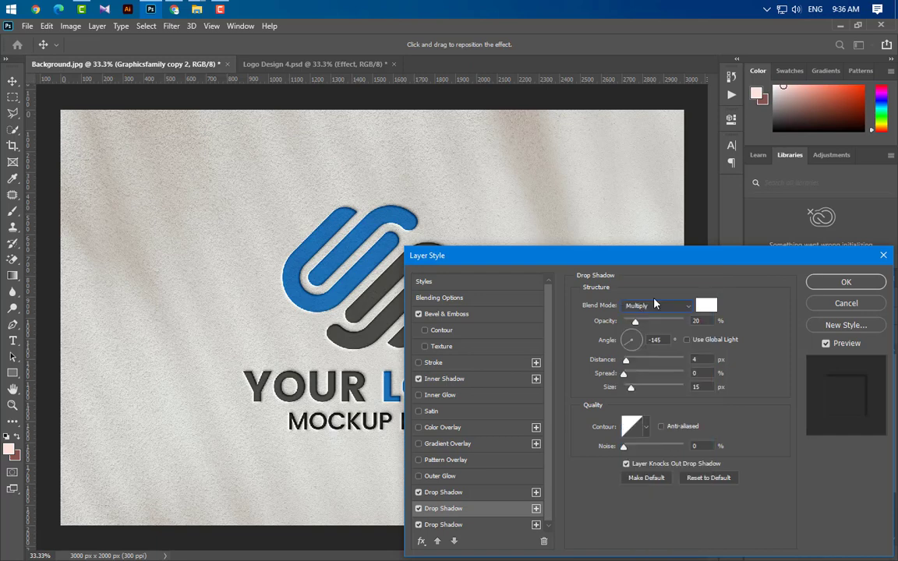
Give the third drop shadow 50% opacity and 15 px distance, and apply the style.
left_click(471, 525)
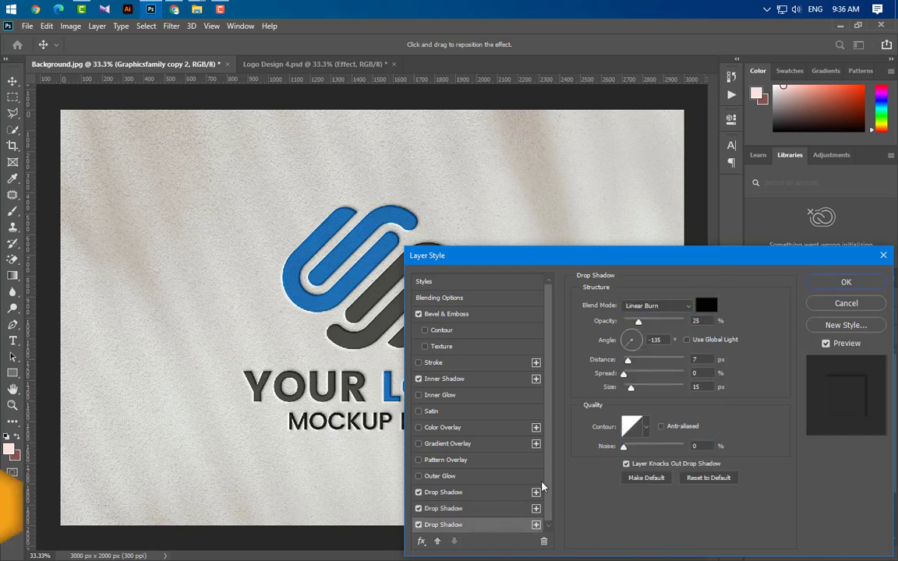
type("50")
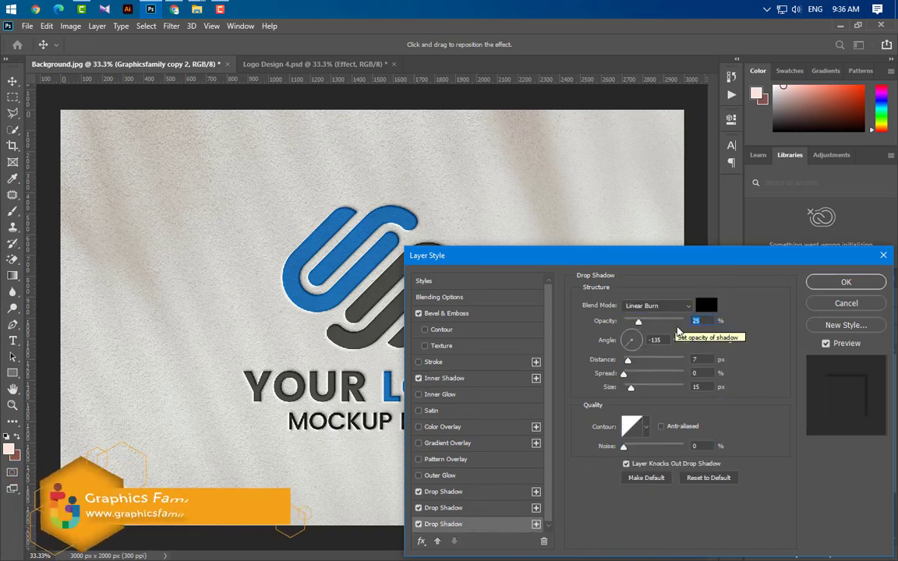
key("Tab")
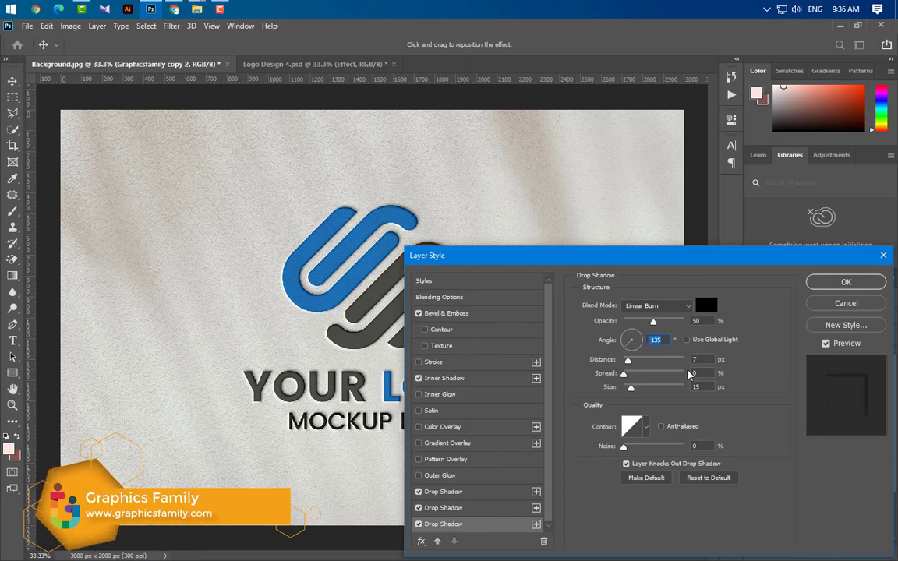
key("Tab")
type("15")
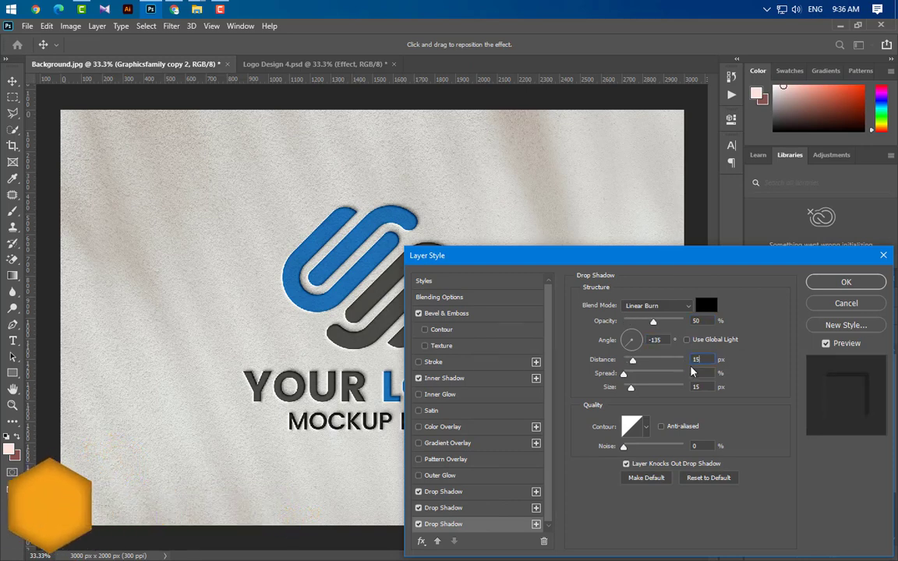
left_click(849, 283)
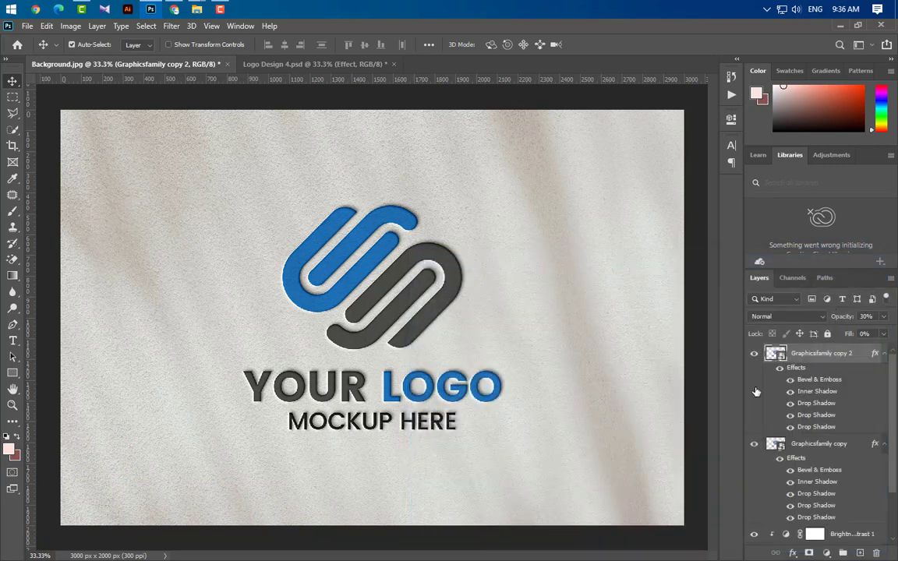
Duplicate the logo layer as a third copy with an Emboss, Smooth bevel style.
left_click(884, 353)
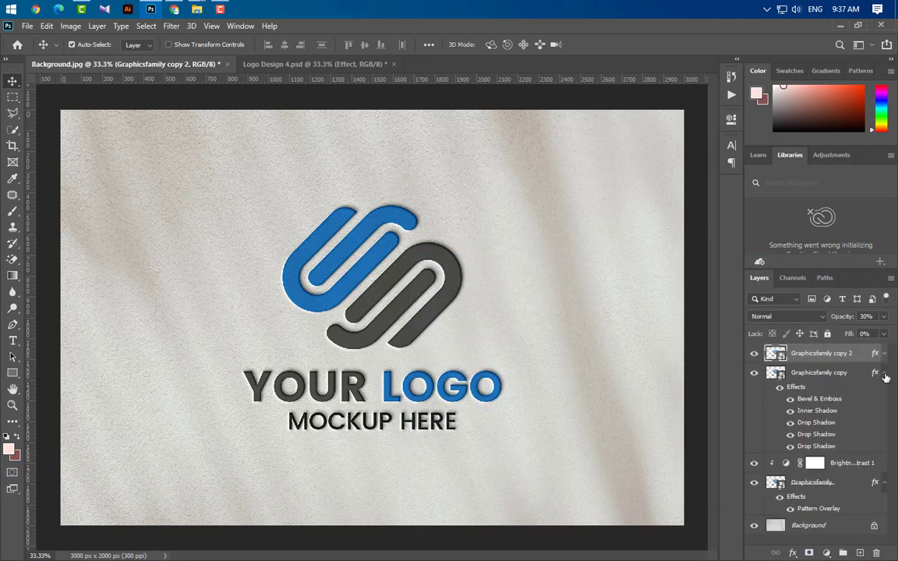
left_click(883, 372)
left_click_drag(857, 354, 860, 553)
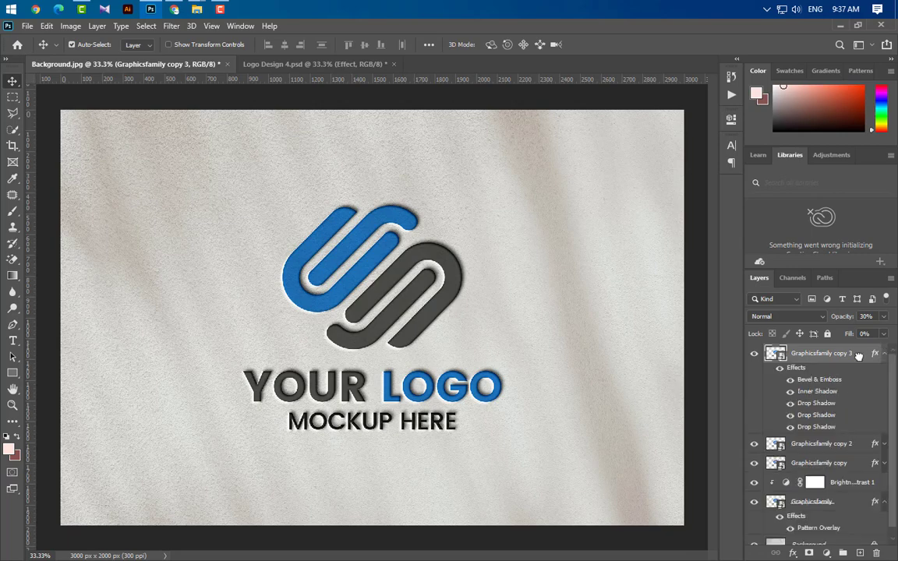
double_click(818, 380)
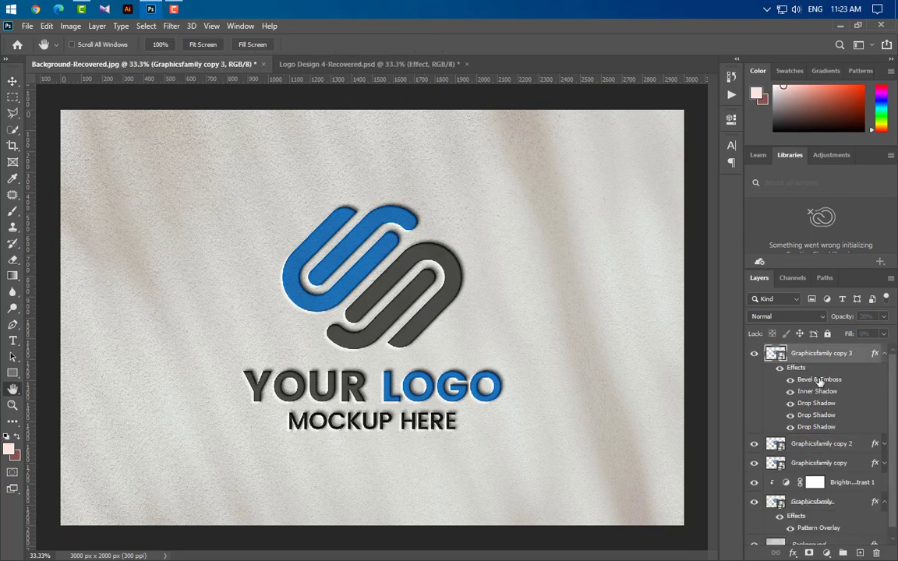
left_click(661, 304)
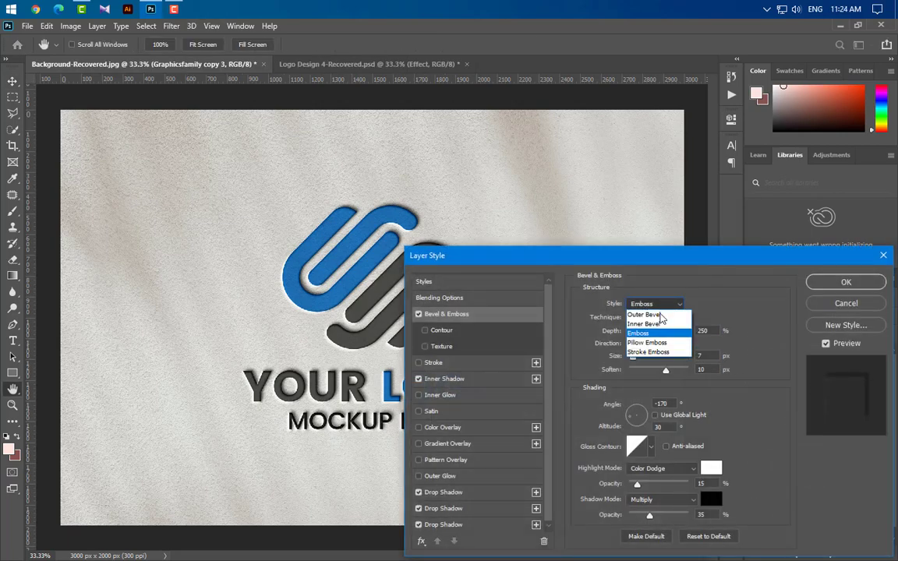
left_click(661, 333)
left_click(651, 317)
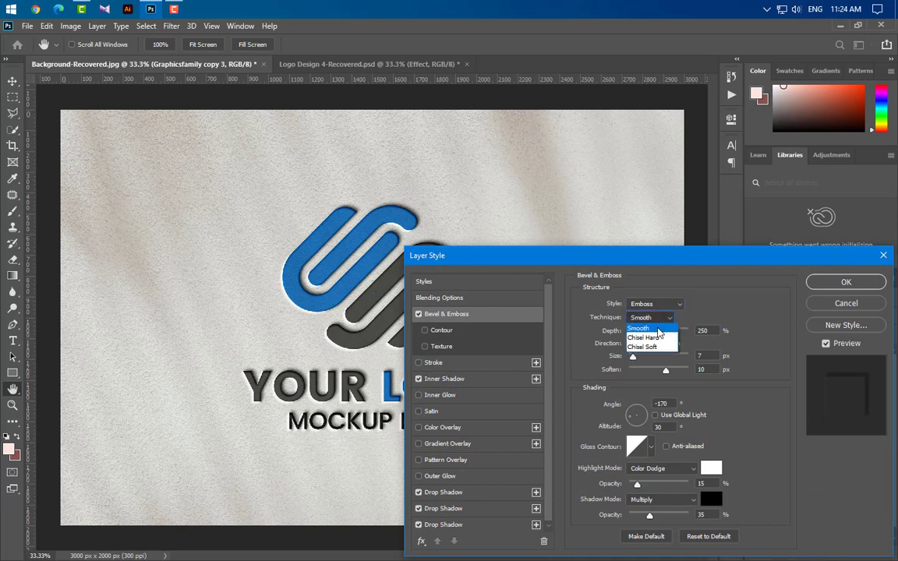
left_click(640, 326)
Set the emboss depth to 200%, size and soften to 15 px, and angle to -180°.
double_click(704, 330)
type("200")
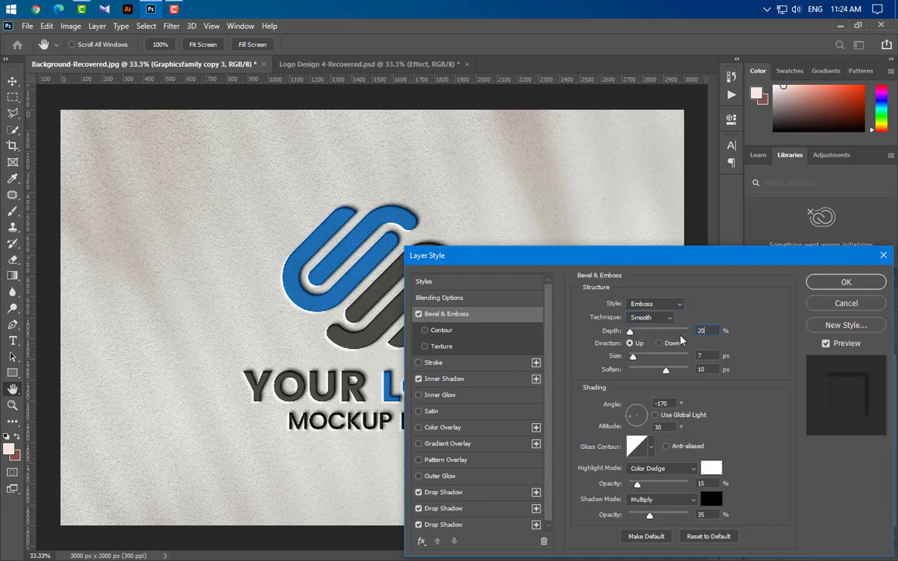
double_click(704, 355)
type("15")
key("Tab")
type("15")
key("Tab")
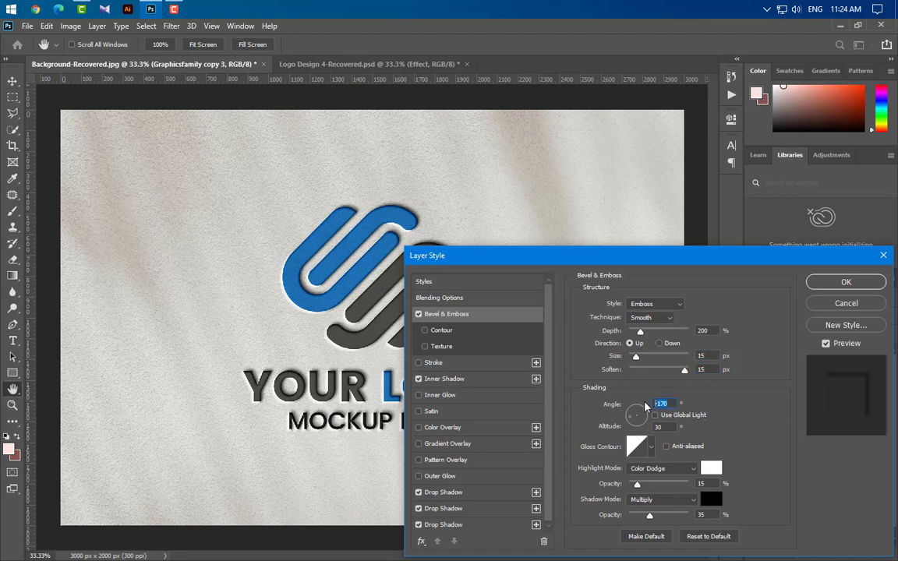
type("-180")
key("Tab")
Make the emboss highlights Screen at 60% and the shadows Linear Burn.
left_click(690, 465)
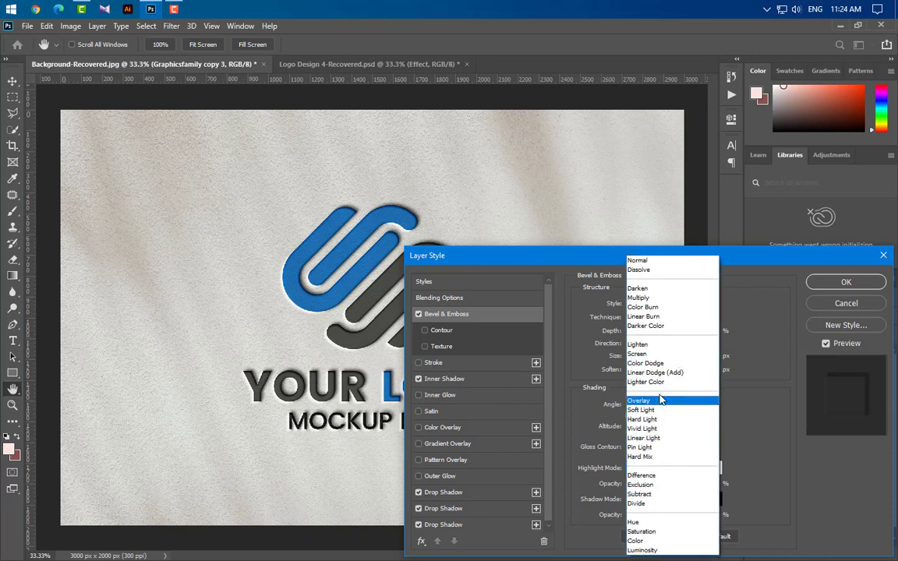
left_click(660, 356)
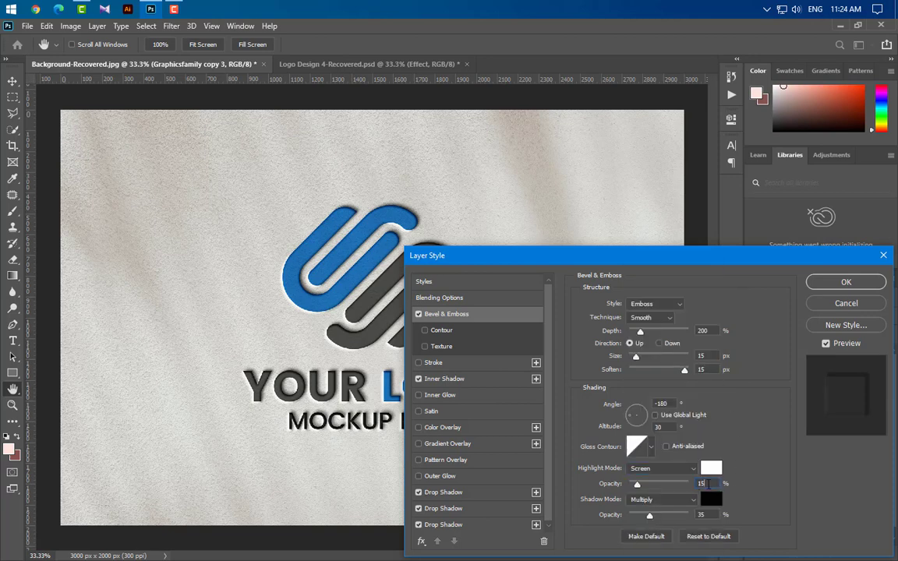
type("60")
key("Tab")
type("5")
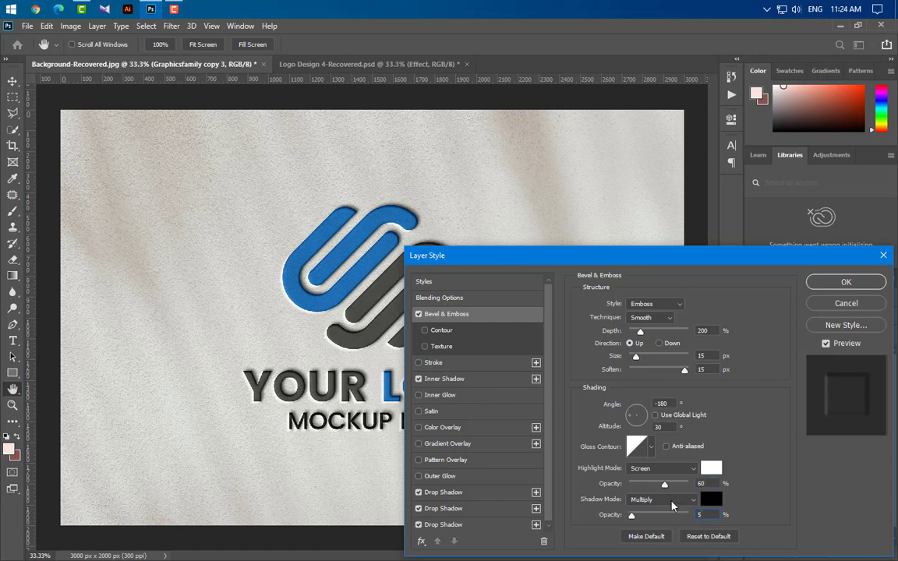
left_click(663, 500)
left_click(643, 317)
Set the inner shadow to Linear Burn, 6% opacity, 155° angle, size 7.
left_click(487, 379)
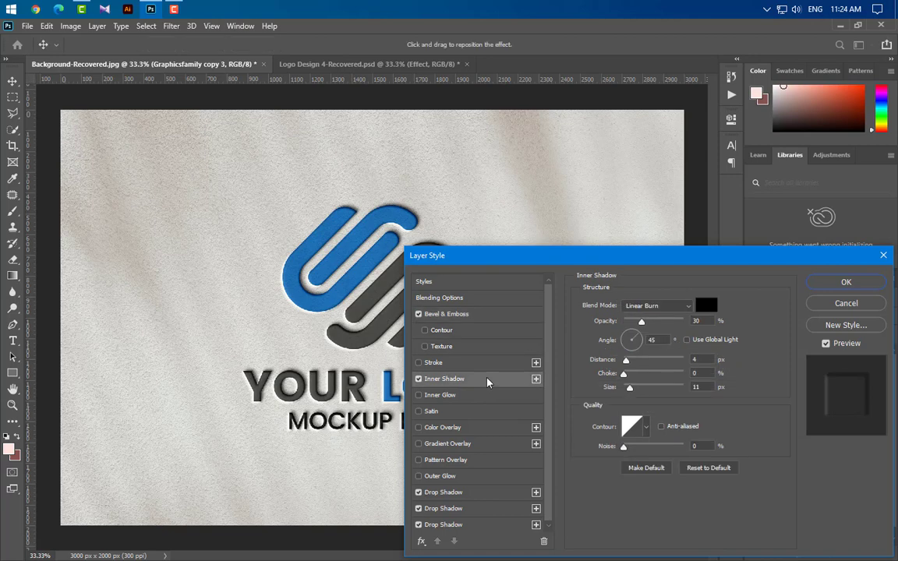
left_click(673, 306)
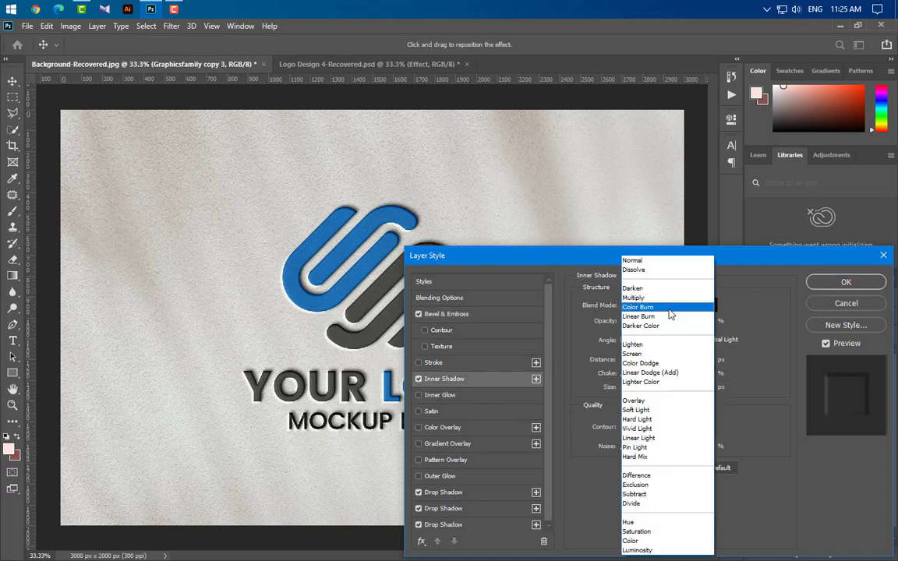
left_click(667, 313)
double_click(696, 320)
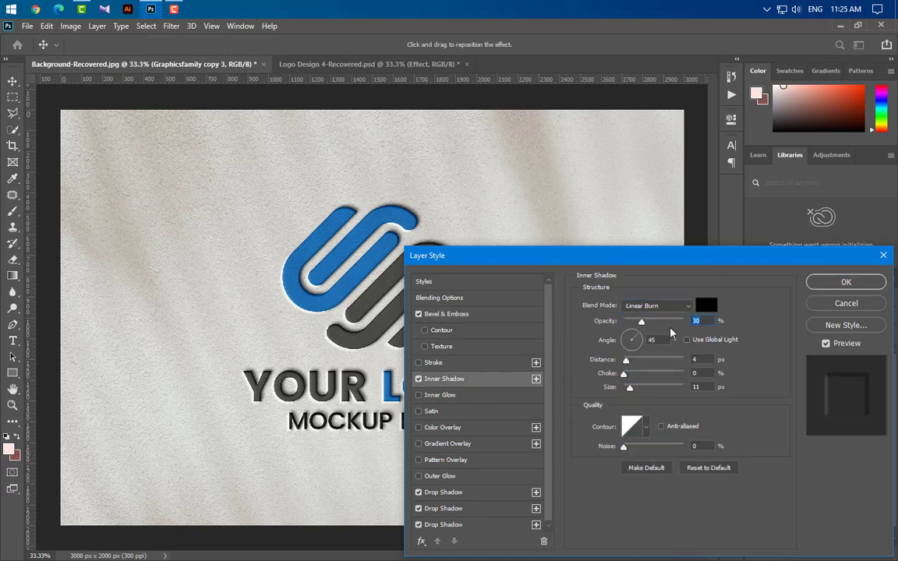
type("6")
key("Tab")
type("155")
key("Tab")
key("Tab")
key("Tab")
type("7")
Add a second inner shadow in white Color Dodge at 100% opacity, angle -155°.
left_click(536, 379)
left_click(484, 395)
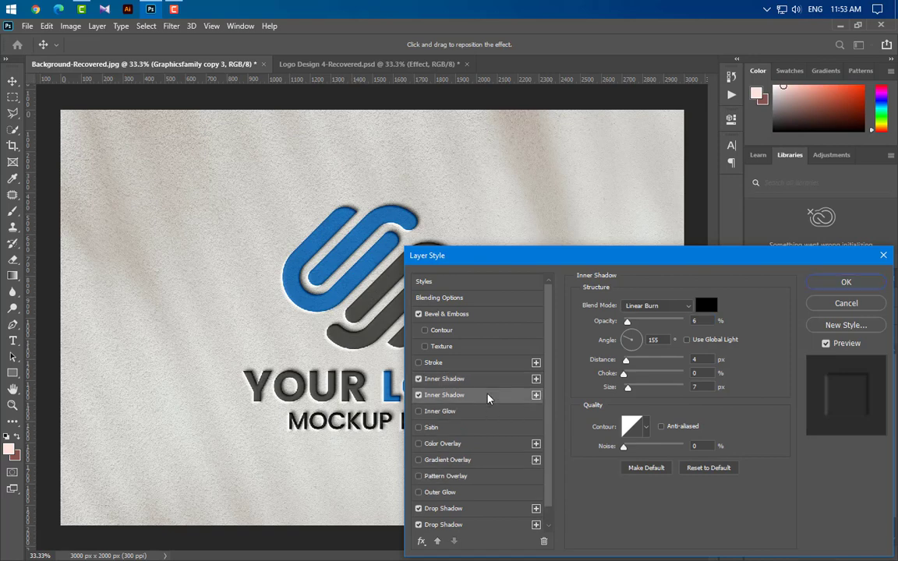
left_click(659, 305)
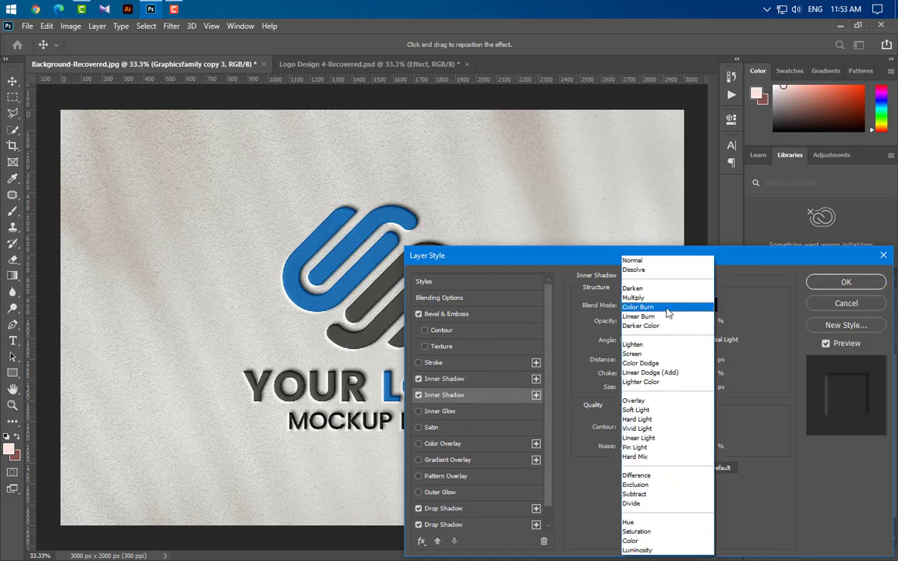
left_click(655, 364)
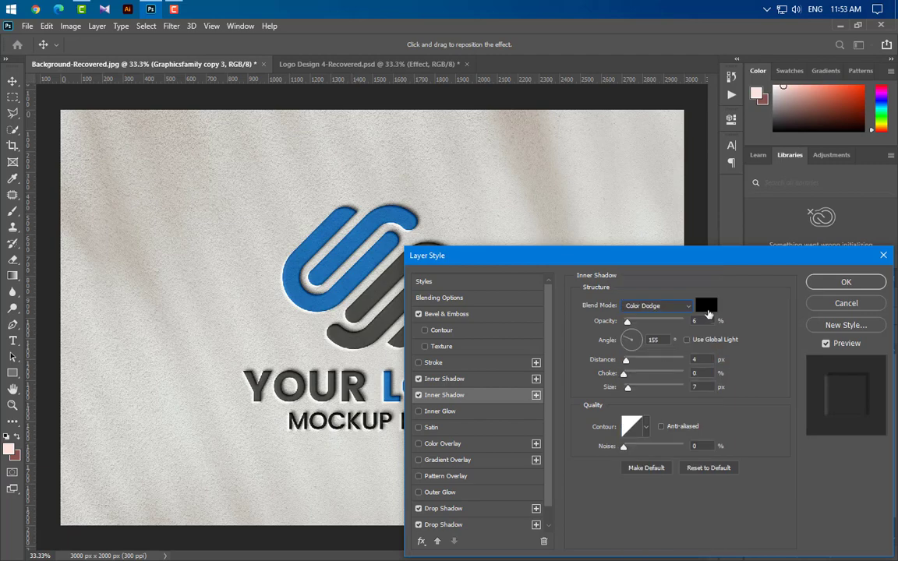
left_click(706, 304)
left_click(511, 314)
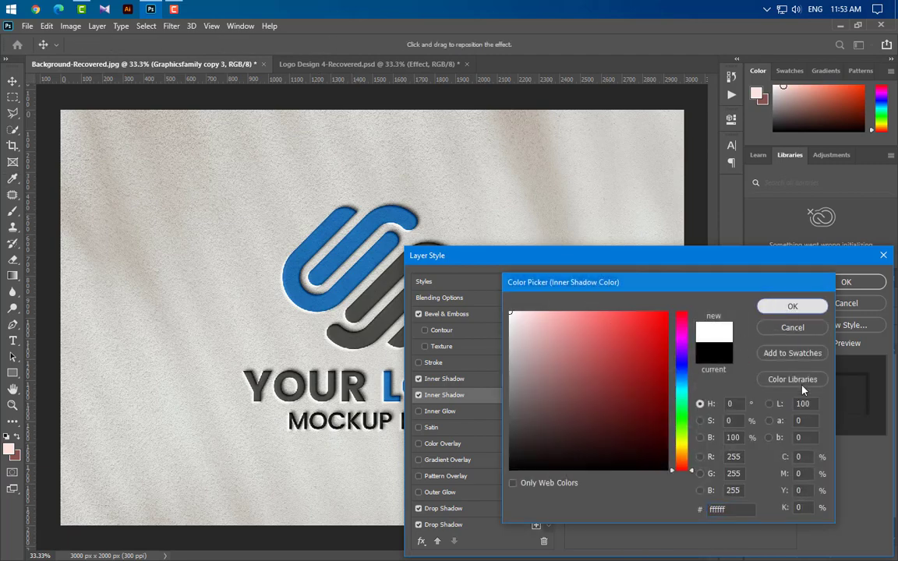
key("Return")
left_click_drag(629, 325, 742, 350)
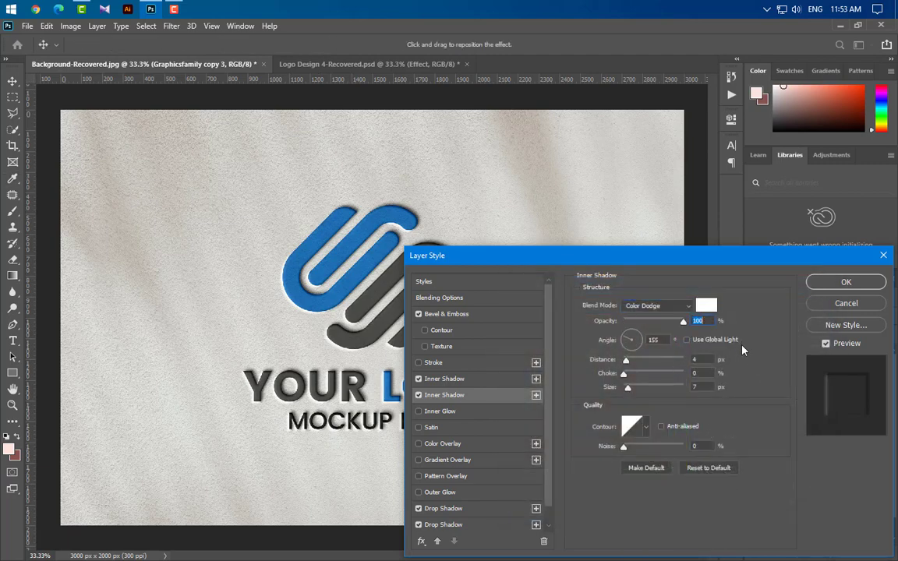
key("Tab")
type("155")
type("3")
type("4")
left_click(491, 510)
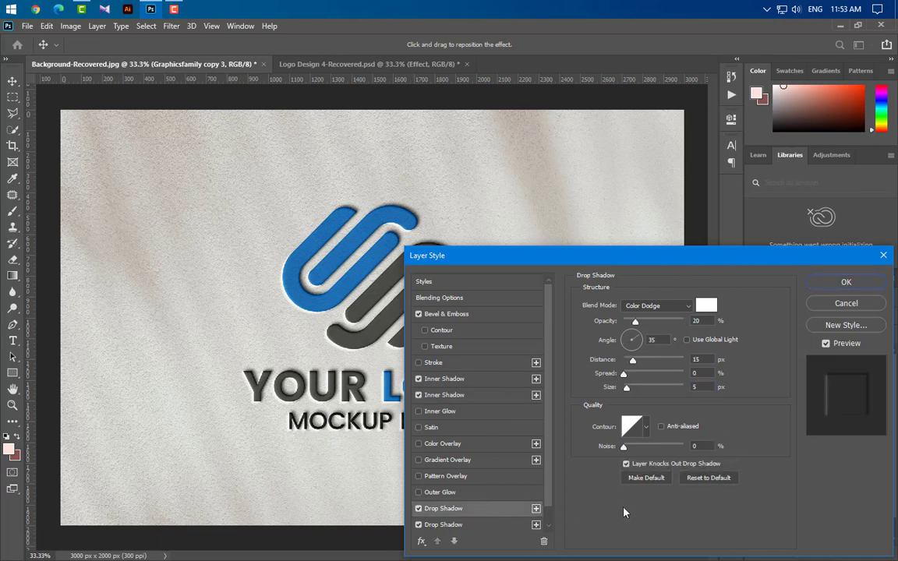
Set the first drop shadow to Linear Dodge (Add), 43%, 70° angle, distance 6, size 12.
left_click(669, 307)
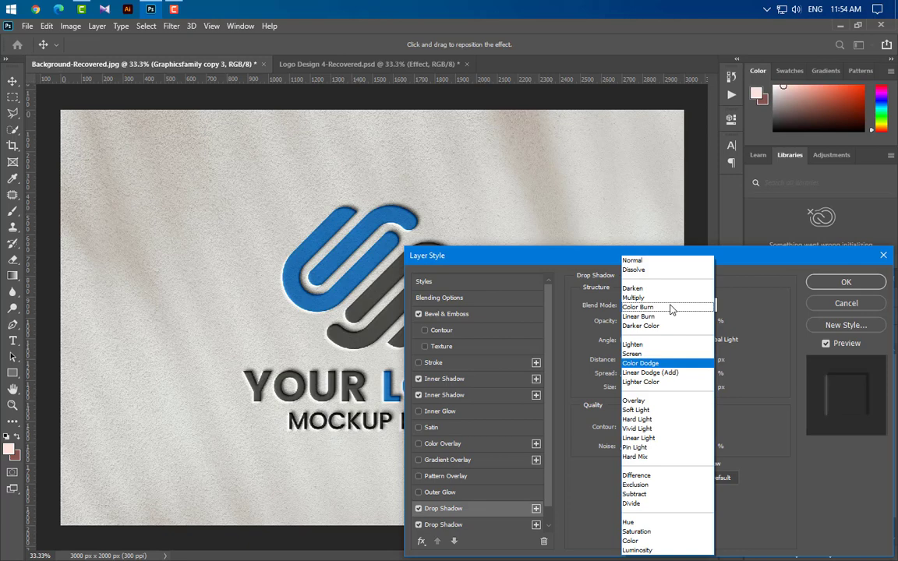
left_click(657, 374)
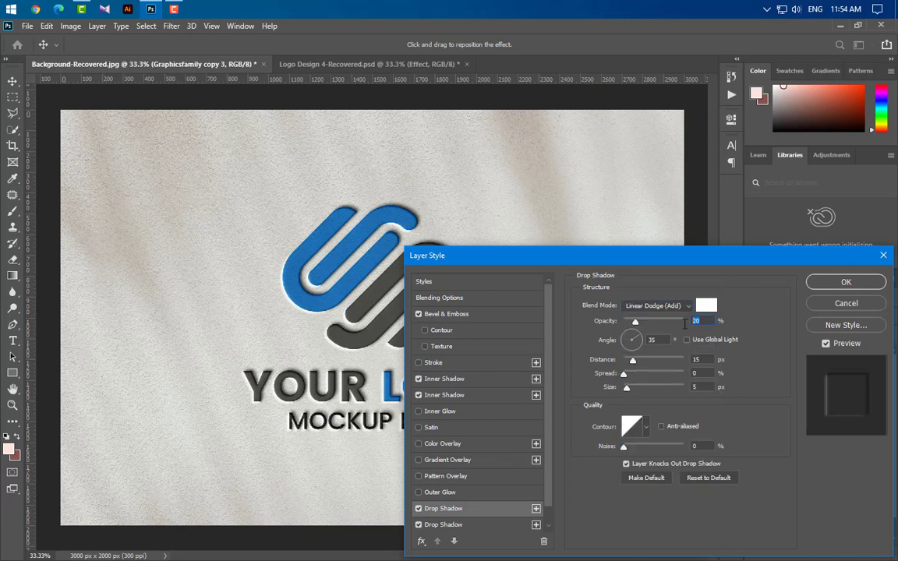
type("43")
key("Tab")
type("0")
key("Tab")
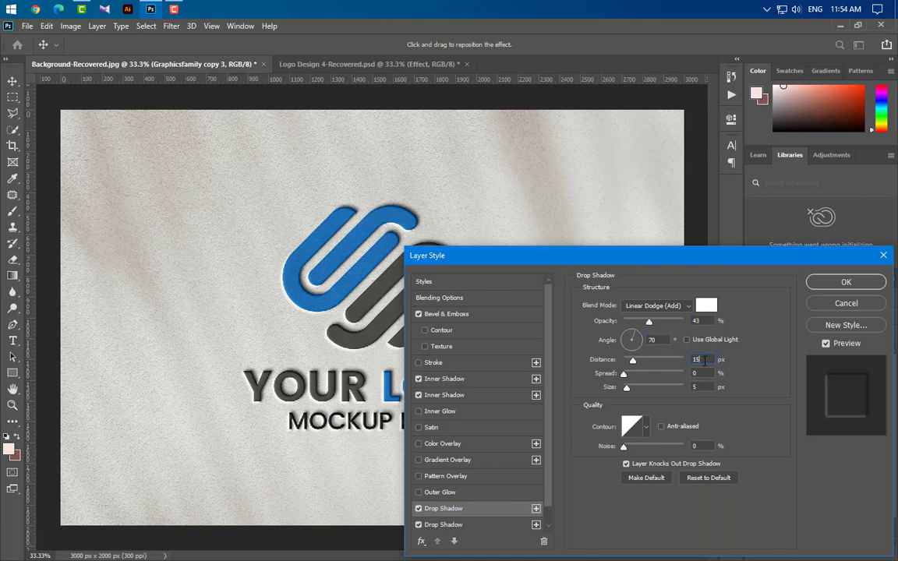
type("6")
key("Tab")
key("Tab")
type("2")
Apply the logo's layer styles and hide the bottom drop shadow.
left_click(838, 283)
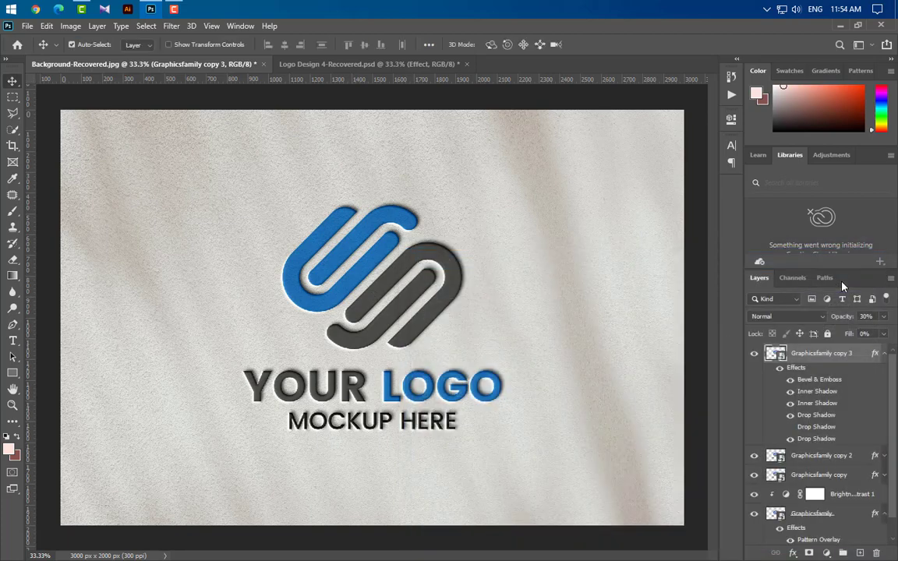
left_click(790, 439)
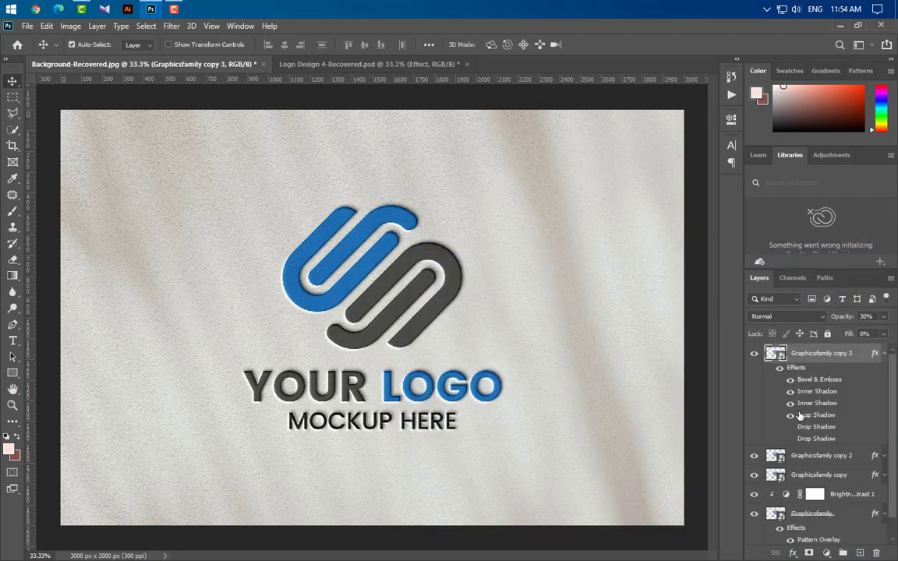
left_click(883, 353)
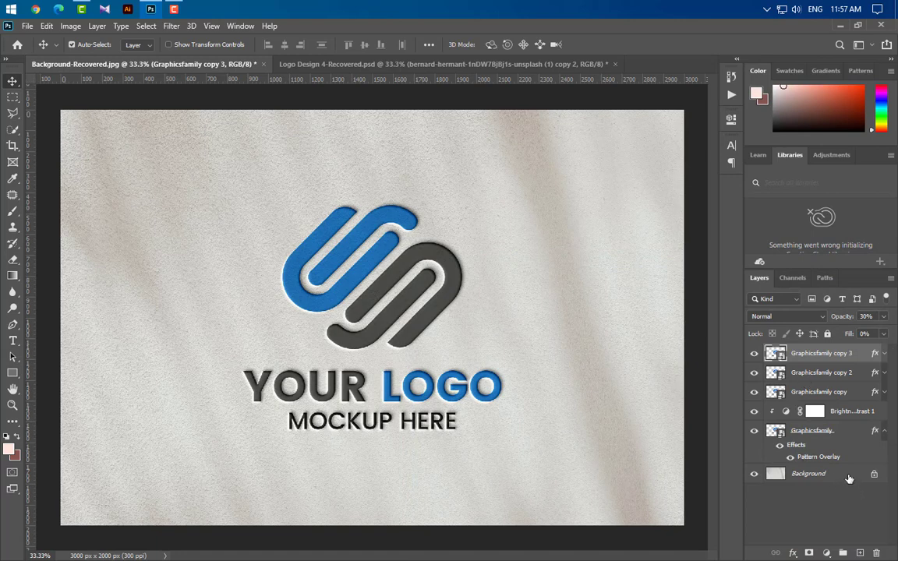
Unlock the paper background, duplicate it to the top as a clipped Soft Light 15% layer.
left_click(874, 474)
left_click_drag(811, 474, 858, 555)
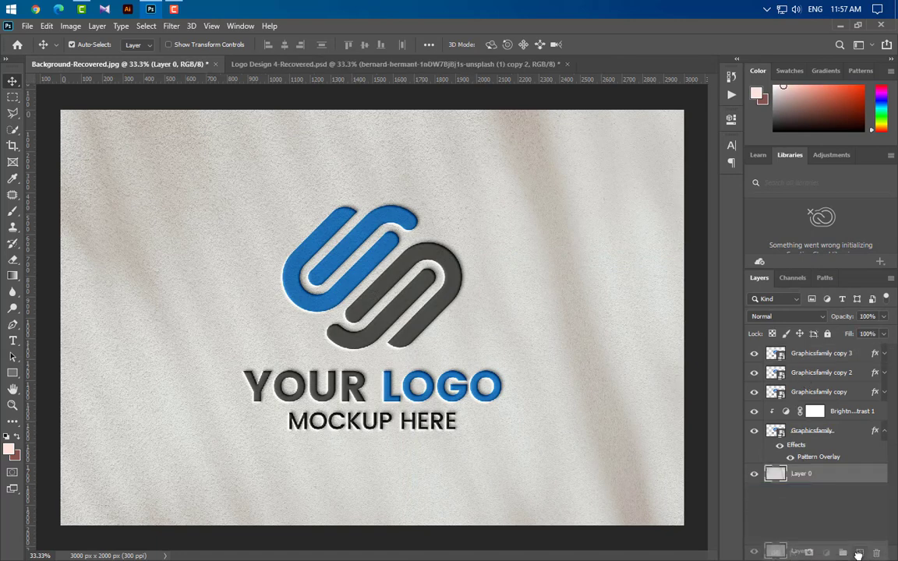
left_click_drag(852, 474, 847, 349)
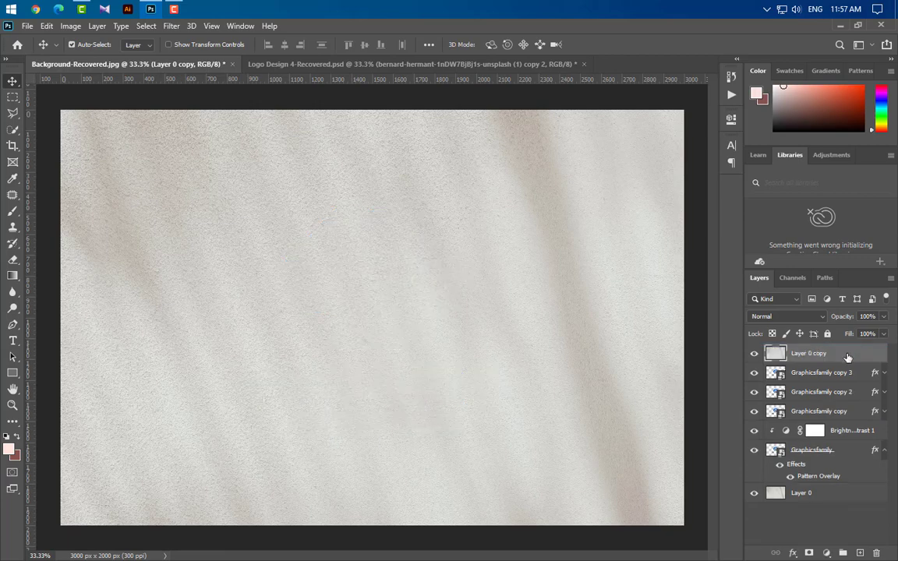
right_click(848, 357)
left_click(725, 271)
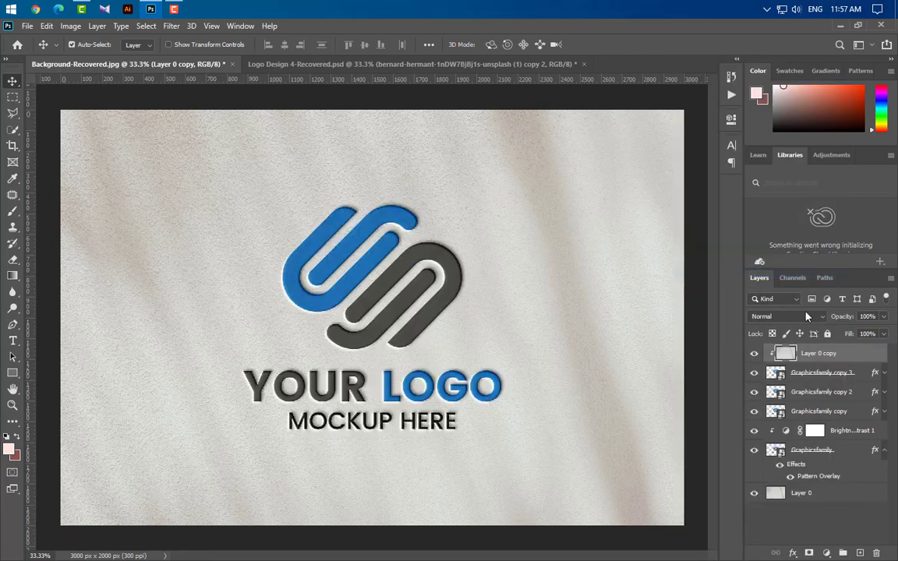
left_click(807, 316)
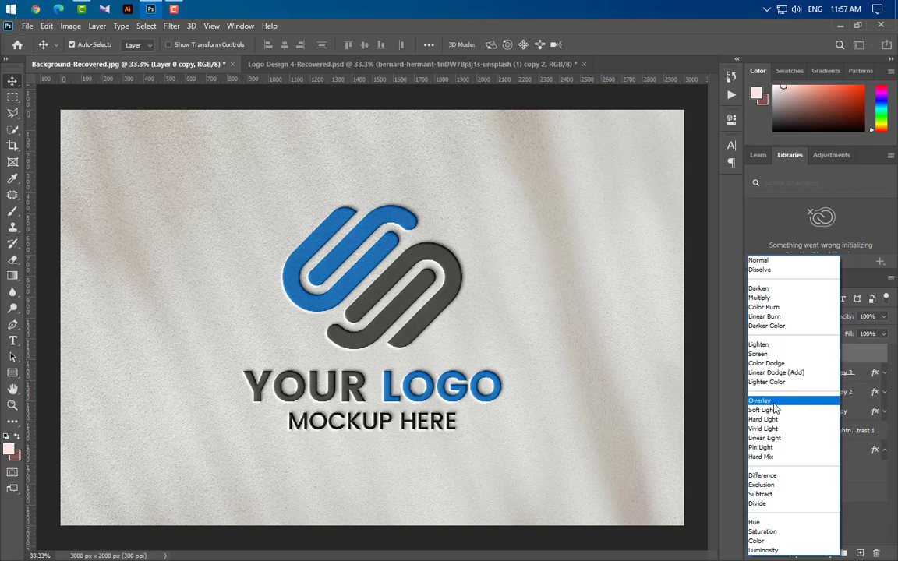
left_click(768, 410)
left_click(857, 319)
type("15")
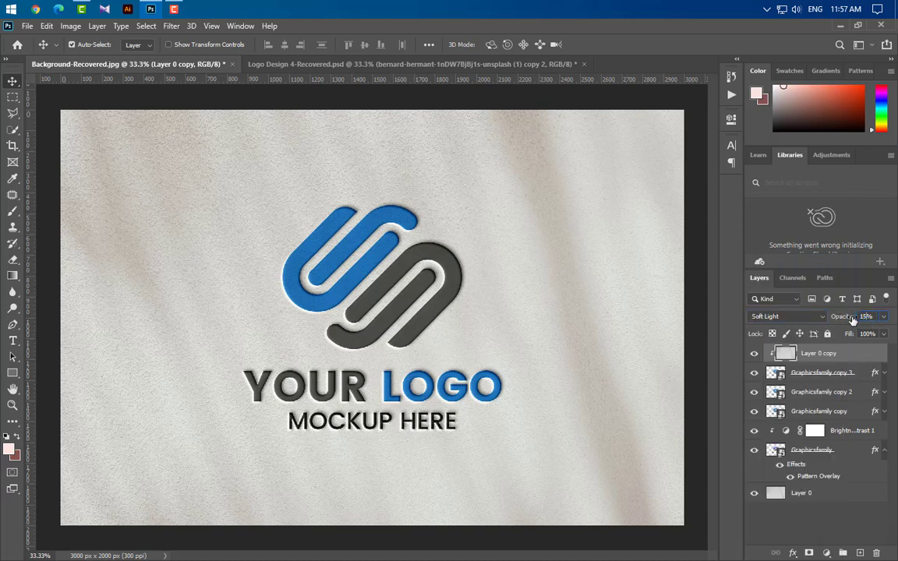
Duplicate the texture copy again and set it to Multiply at 20%.
left_click_drag(779, 355, 862, 551)
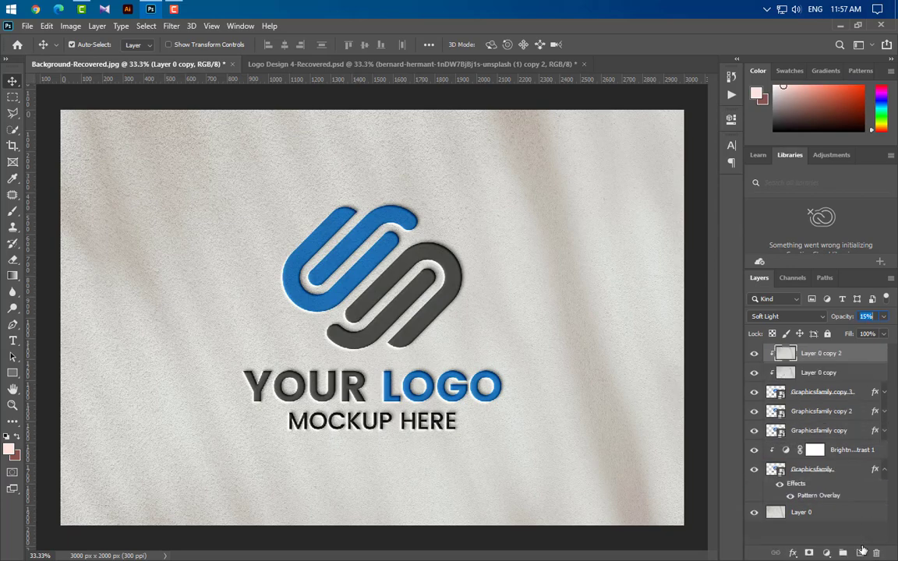
left_click(788, 317)
left_click(792, 298)
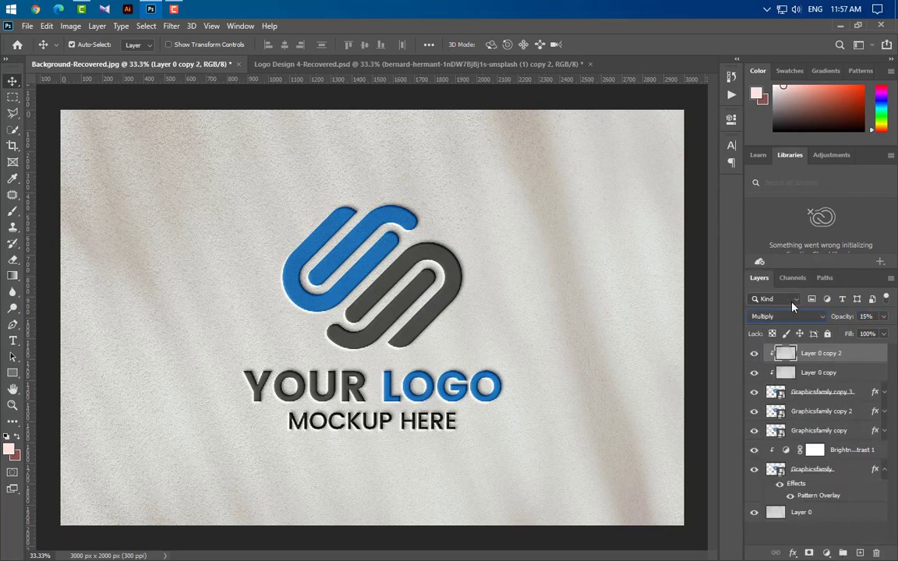
left_click(867, 316)
type("20")
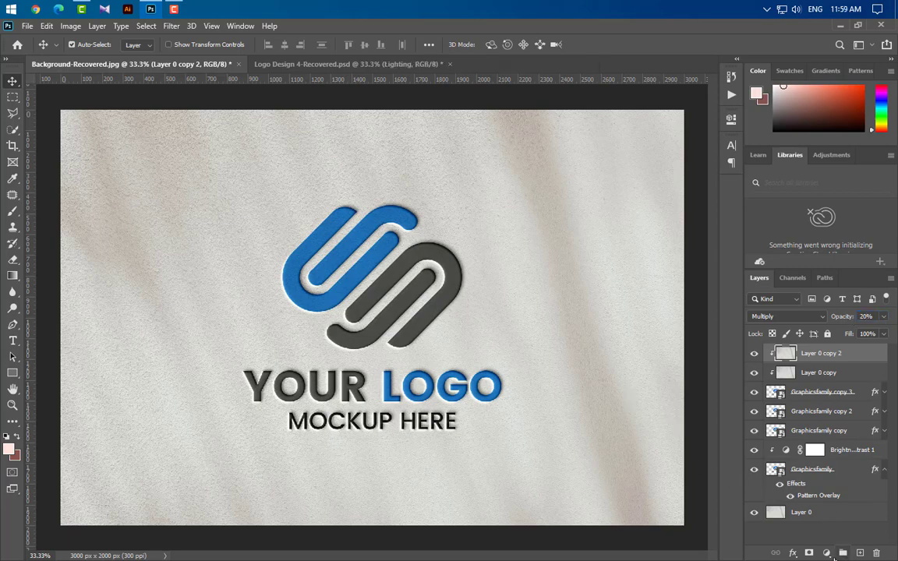
Add a Gradient Fill layer with a black left stop and a light right stop.
left_click(827, 553)
left_click(819, 344)
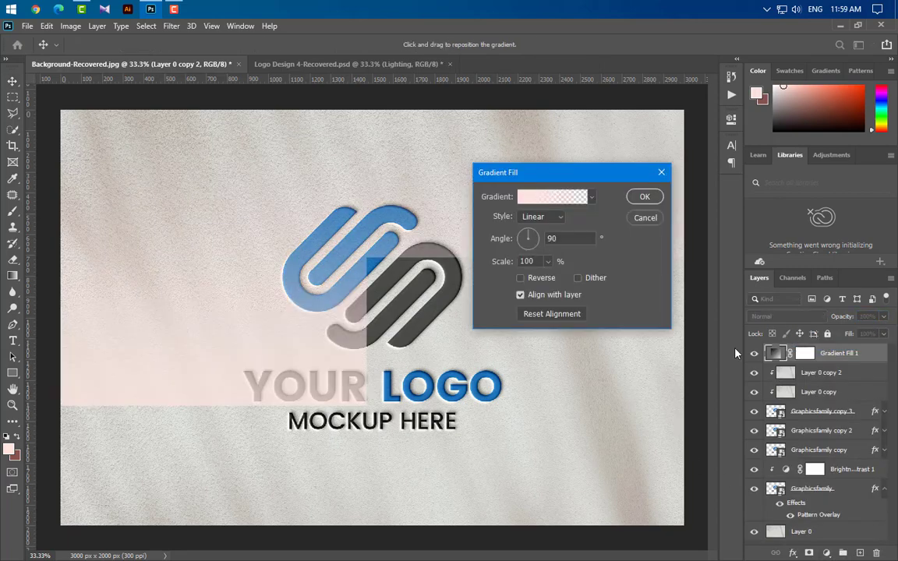
left_click(550, 196)
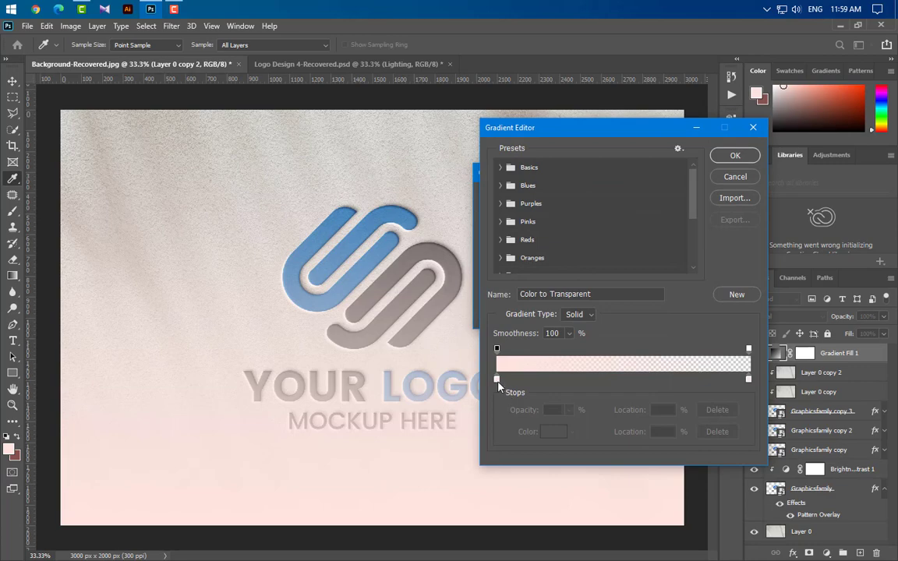
double_click(497, 379)
left_click(511, 468)
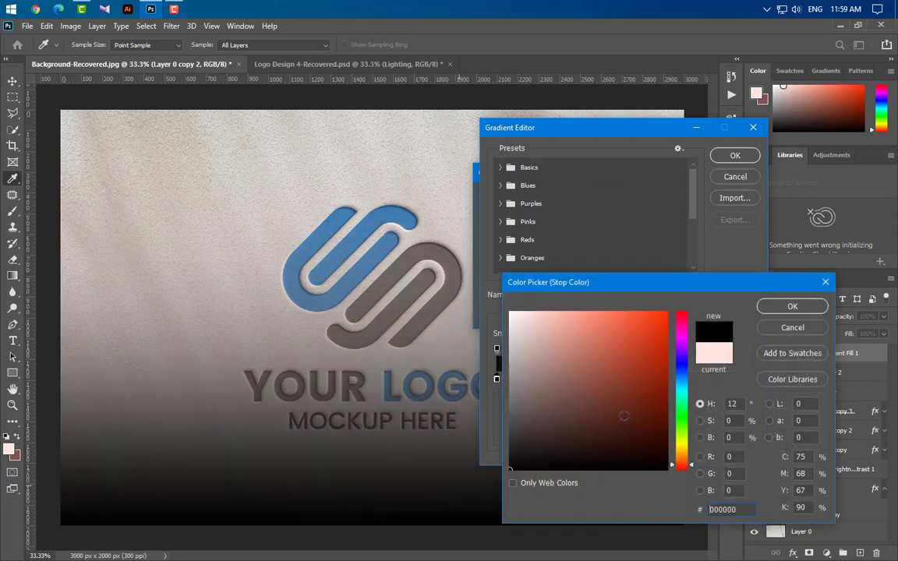
left_click(792, 306)
double_click(751, 379)
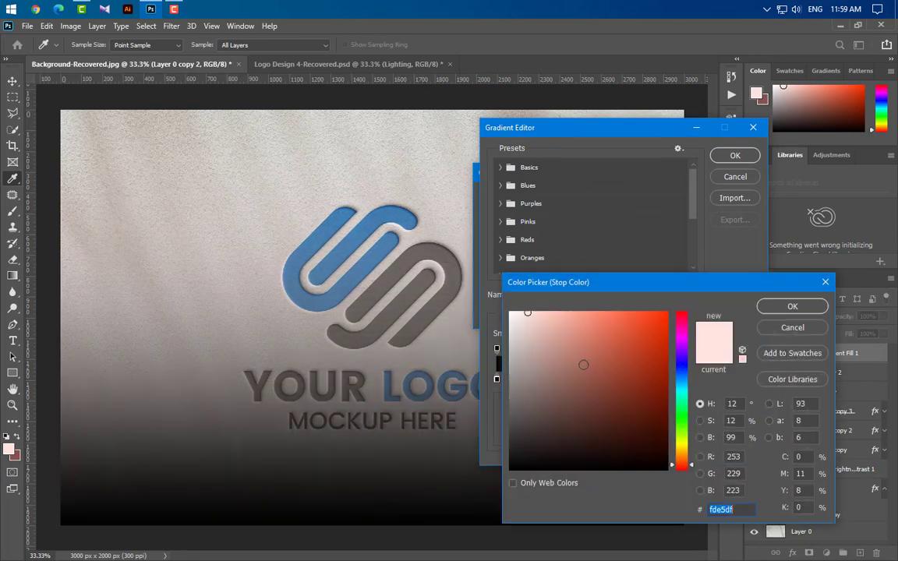
left_click(402, 236)
left_click(792, 306)
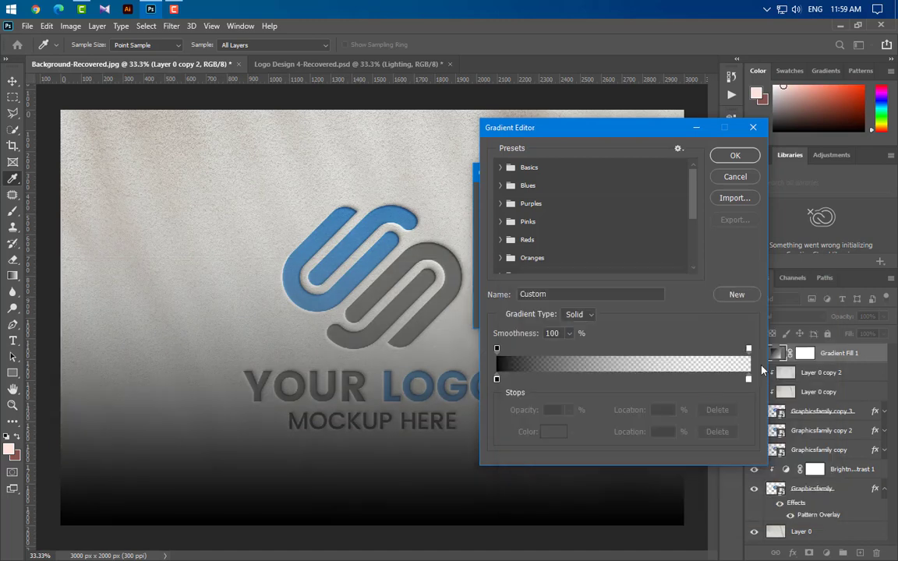
Make the gradient's end fully opaque and set its angle to 45°.
left_click(748, 349)
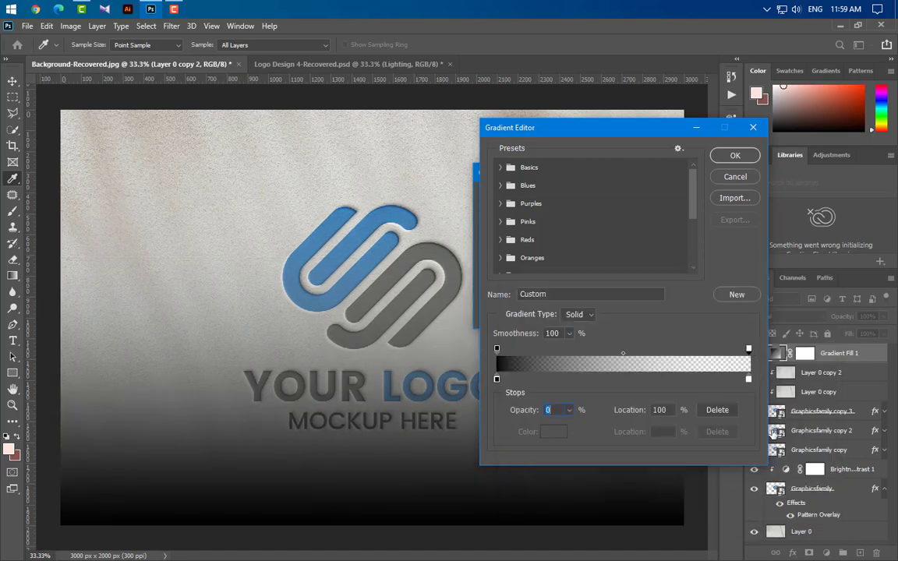
left_click(571, 410)
left_click_drag(567, 428, 626, 427)
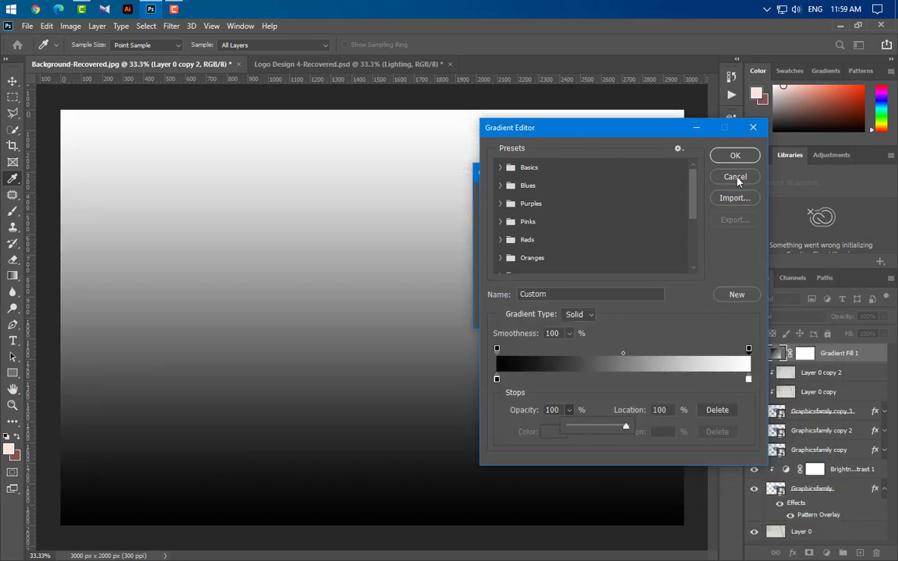
left_click(737, 156)
left_click(524, 244)
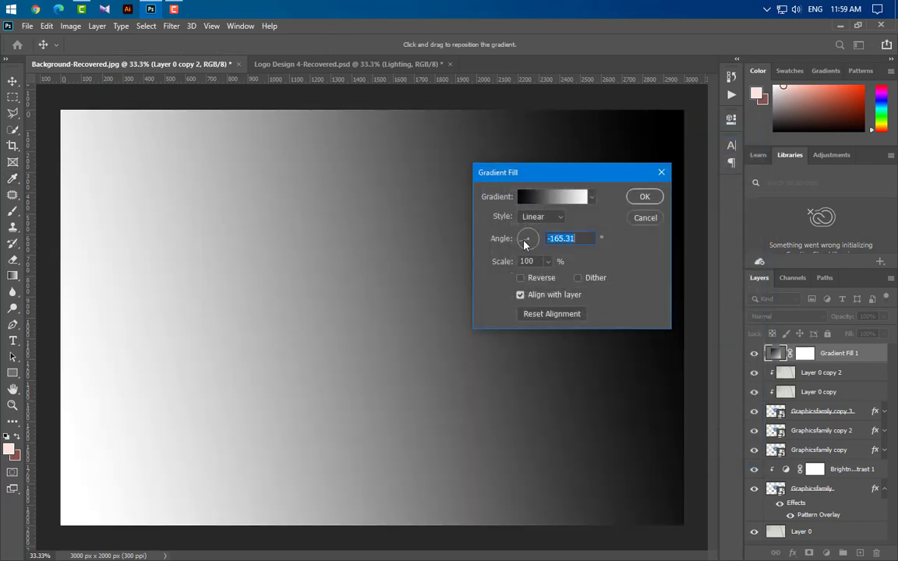
type("45")
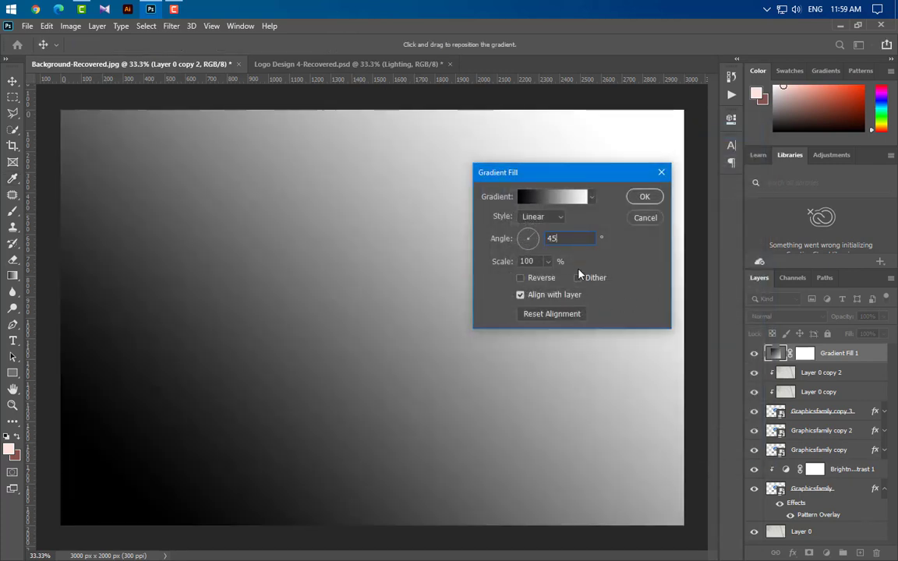
left_click(644, 196)
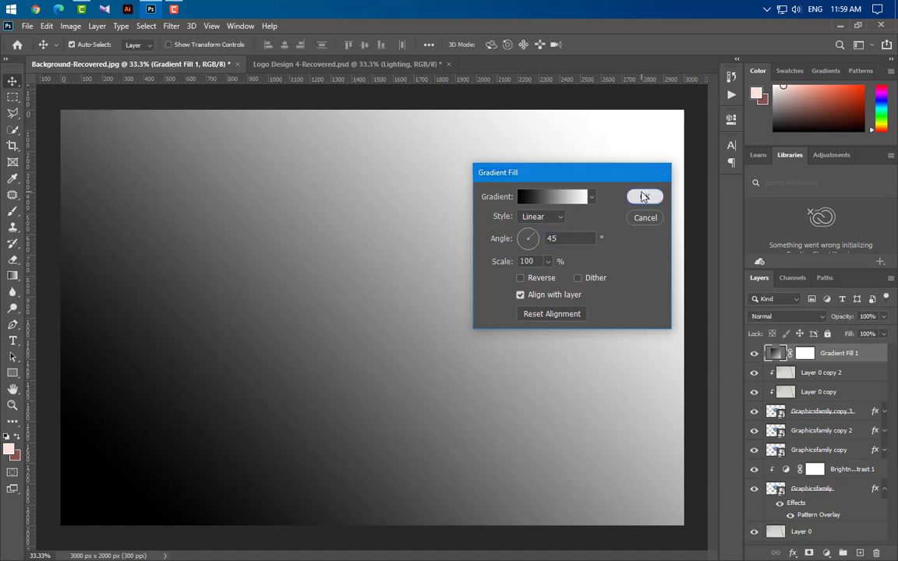
Blend the Gradient Fill 1 layer as Overlay at 30% opacity.
left_click(789, 319)
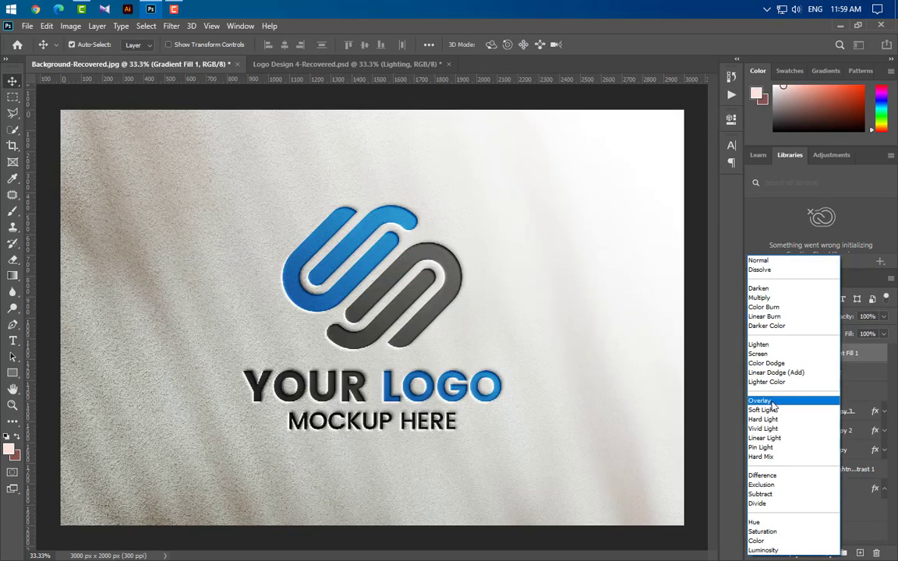
left_click(767, 396)
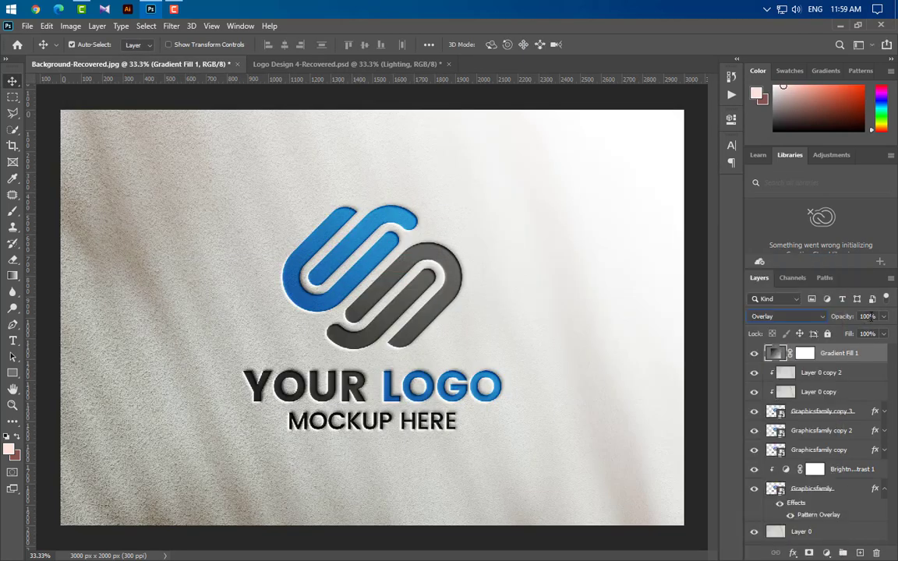
double_click(867, 316)
type("30")
key("Return")
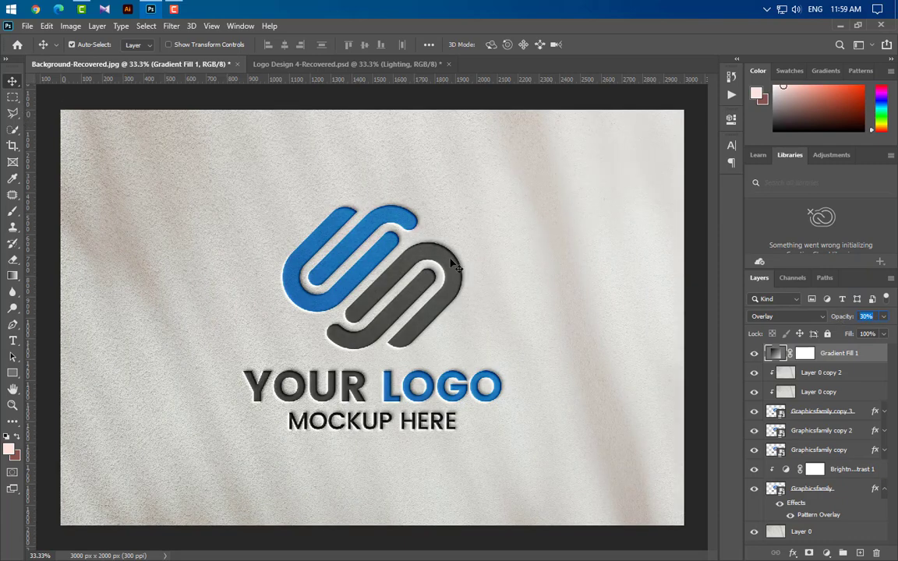
Add a Curves adjustment brightening the paper with a slight Blue boost, and duplicate Graphicsfamily copy 3.
left_click(826, 554)
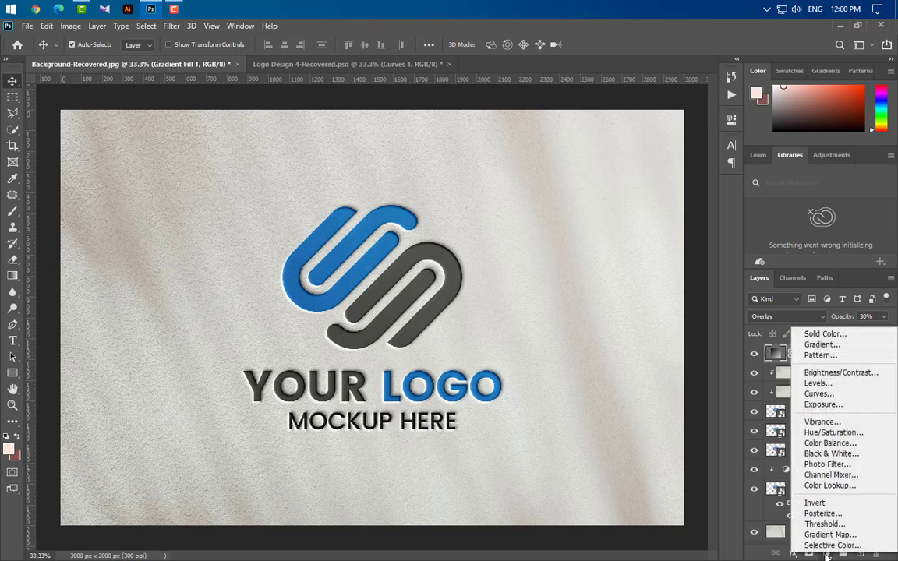
left_click(817, 394)
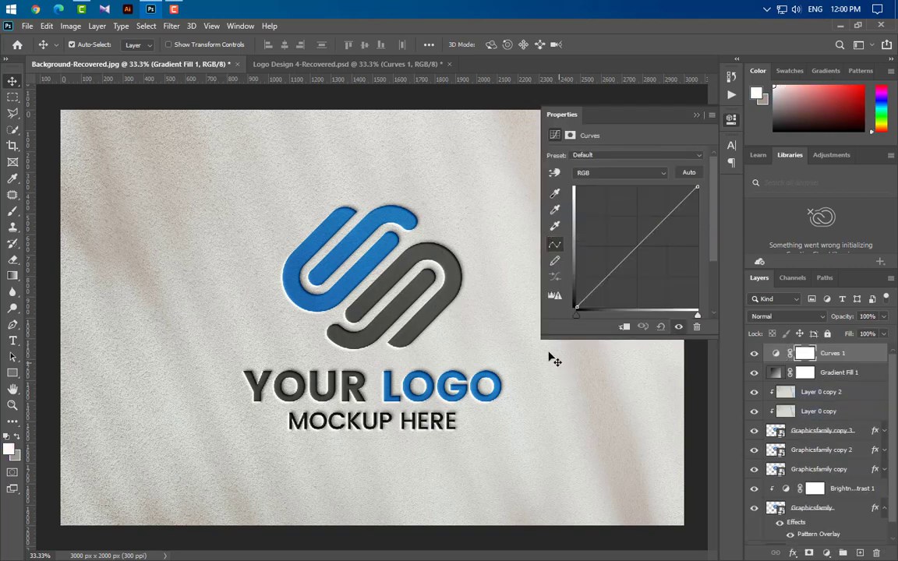
left_click_drag(574, 321, 584, 323)
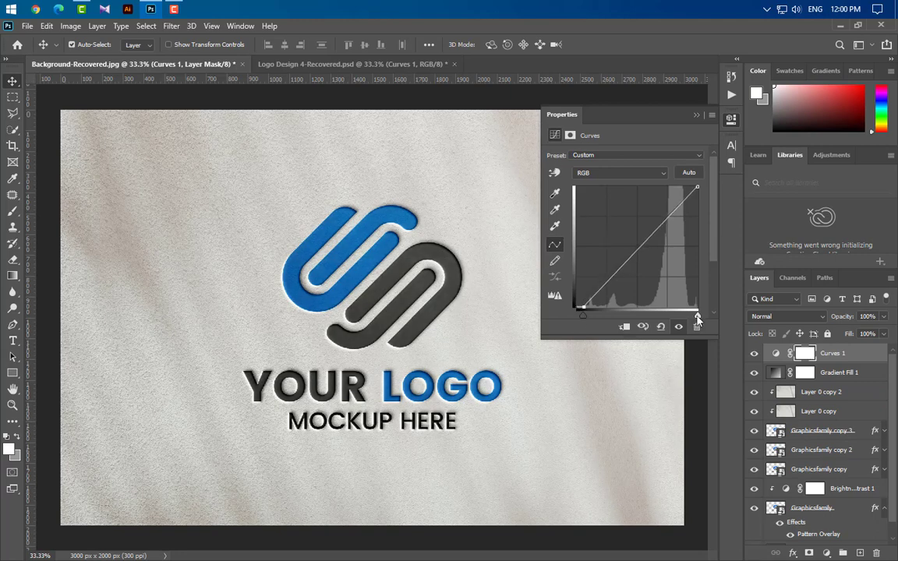
left_click_drag(698, 318, 694, 321)
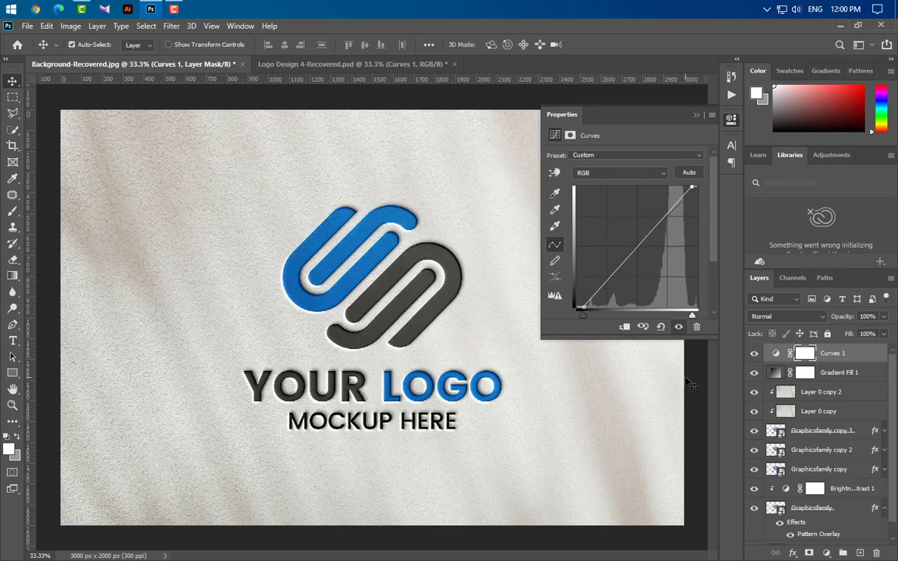
left_click(631, 173)
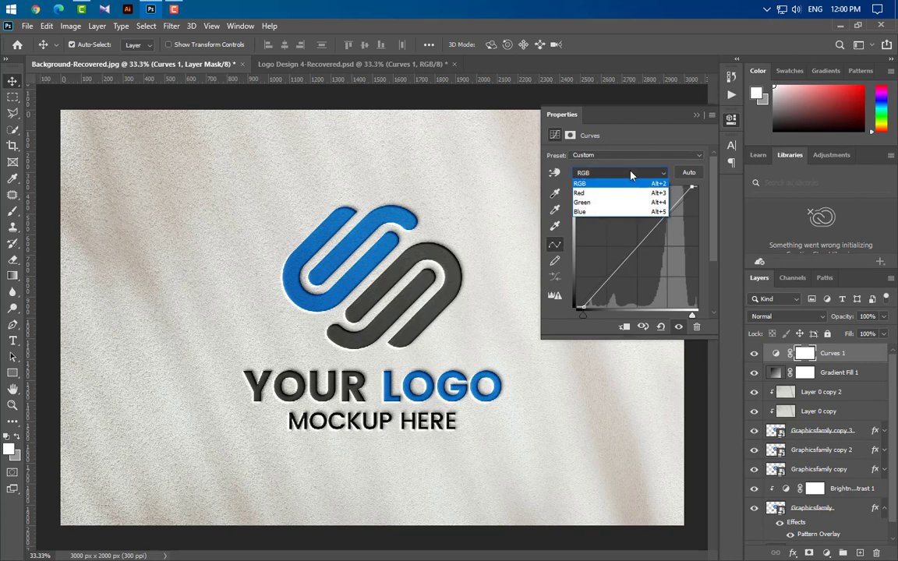
left_click(616, 211)
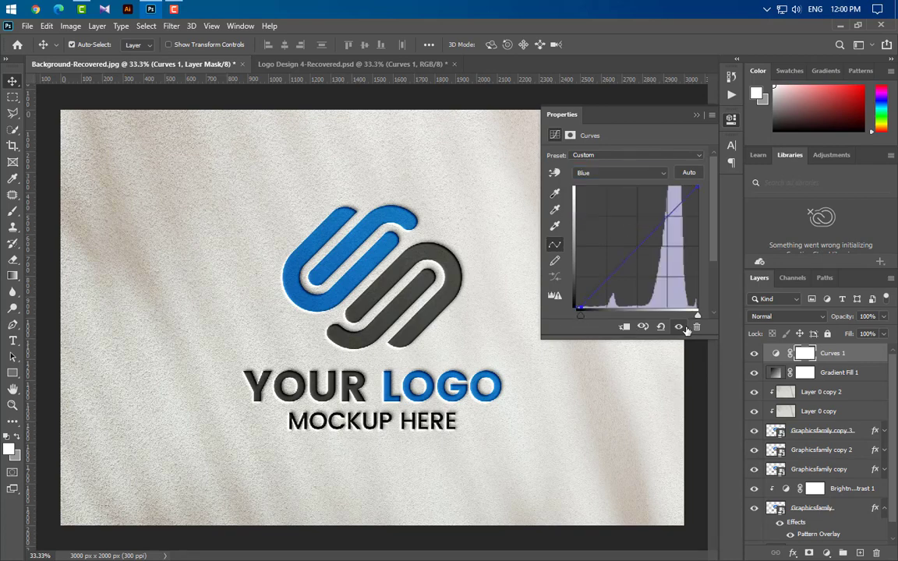
left_click_drag(697, 316, 695, 319)
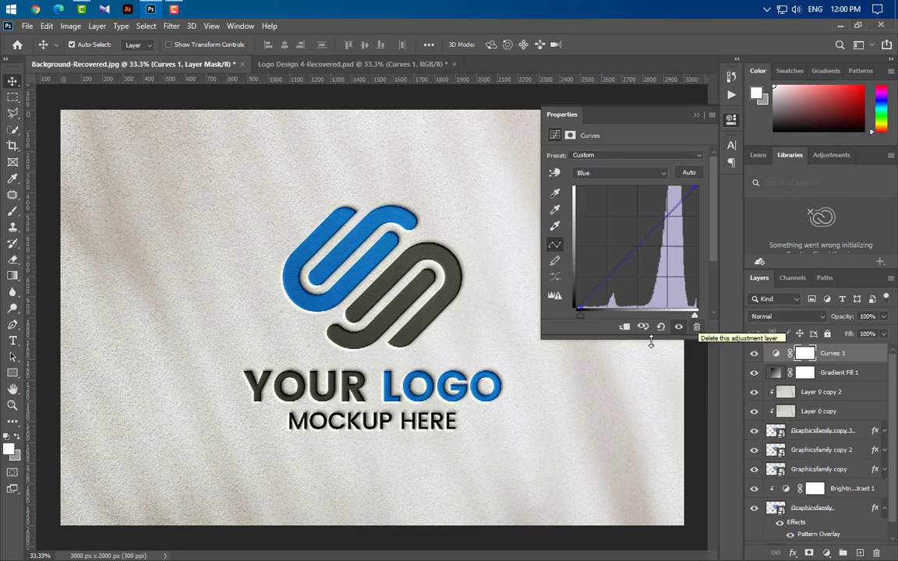
left_click(698, 117)
mouse_move(822, 430)
left_mouse_down()
mouse_move(862, 534)
mouse_move(860, 552)
left_mouse_up()
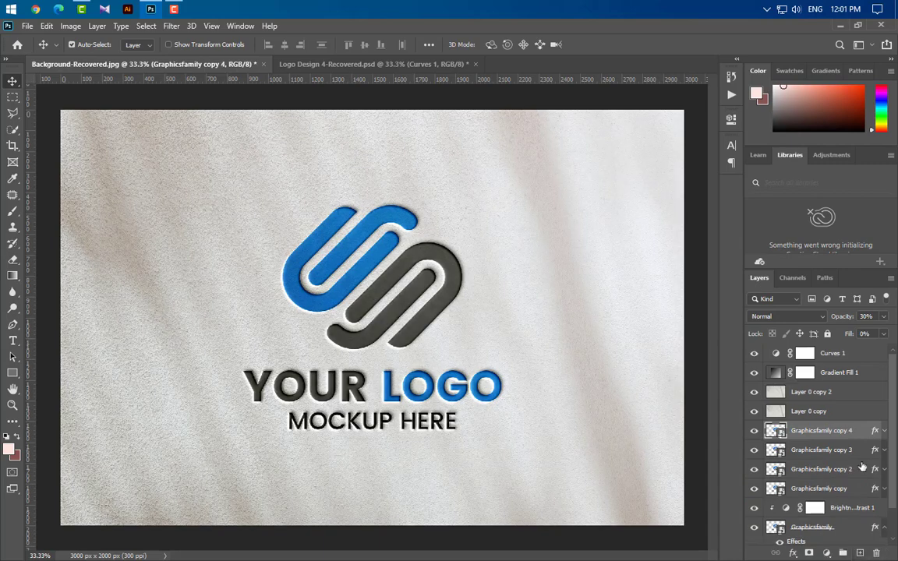
Move Graphicsfamily copy 4 to the top and clip both Layer 0 texture copies.
left_click_drag(779, 429, 855, 351)
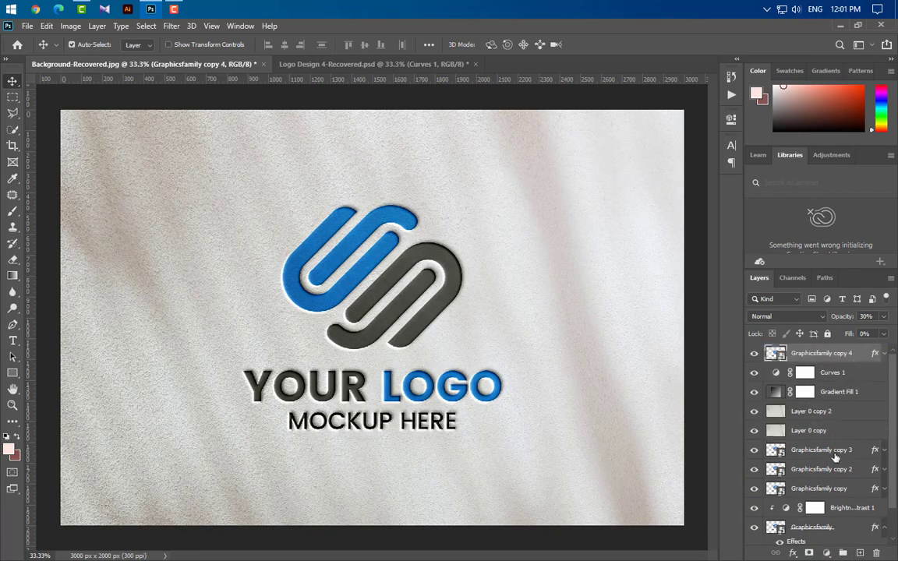
left_click(849, 431)
left_click(849, 410, "shift")
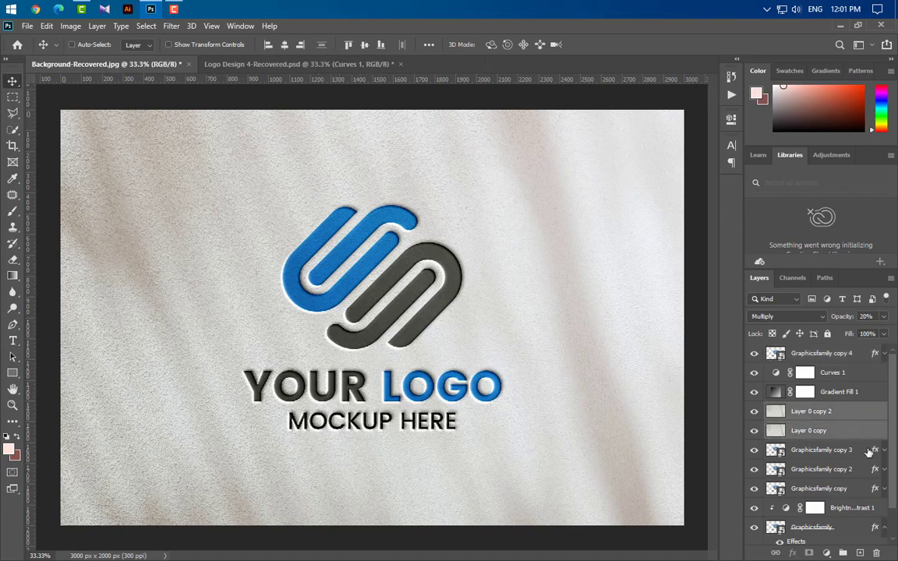
right_click(853, 435)
left_click(750, 278)
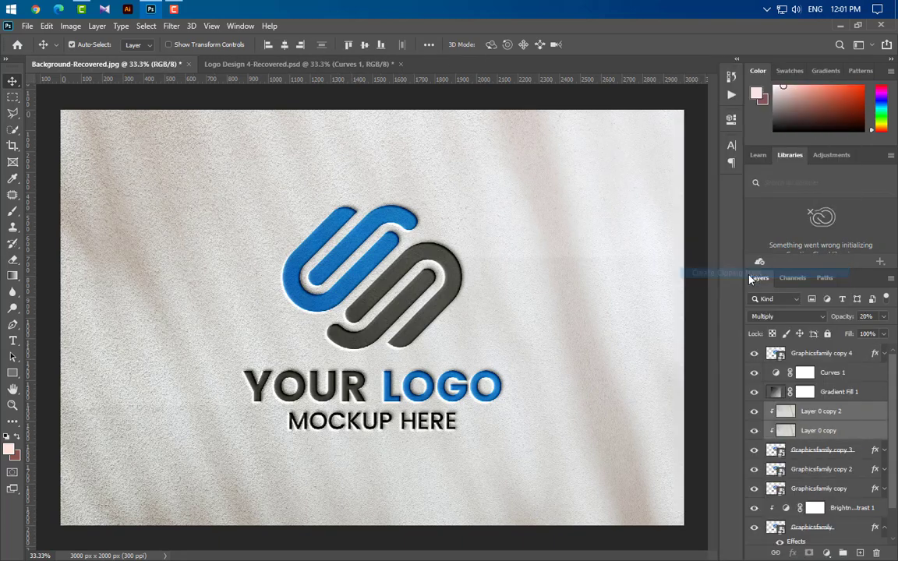
Rename the top logo copy 'Your Logo Here' and set its opacity to 0%.
double_click(826, 353)
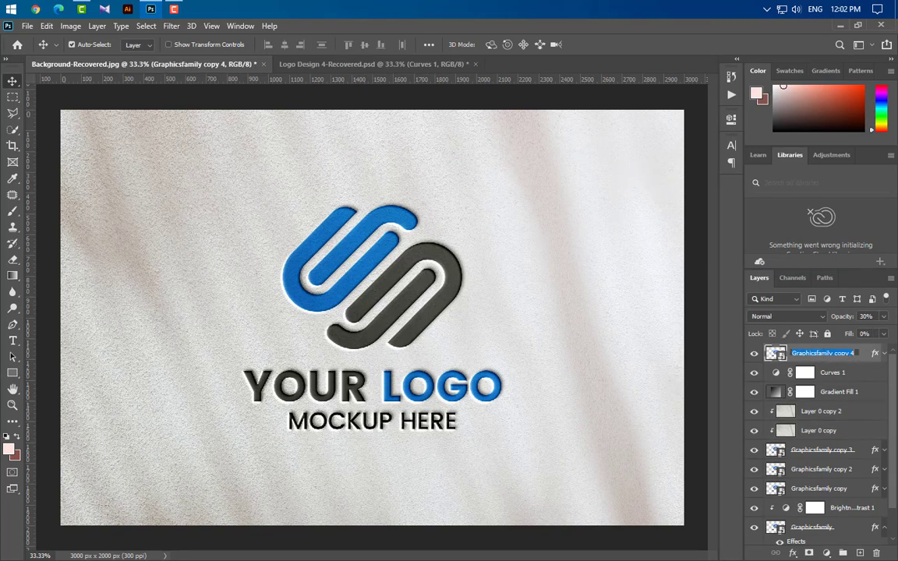
type("Your Logo Here")
left_click(858, 357)
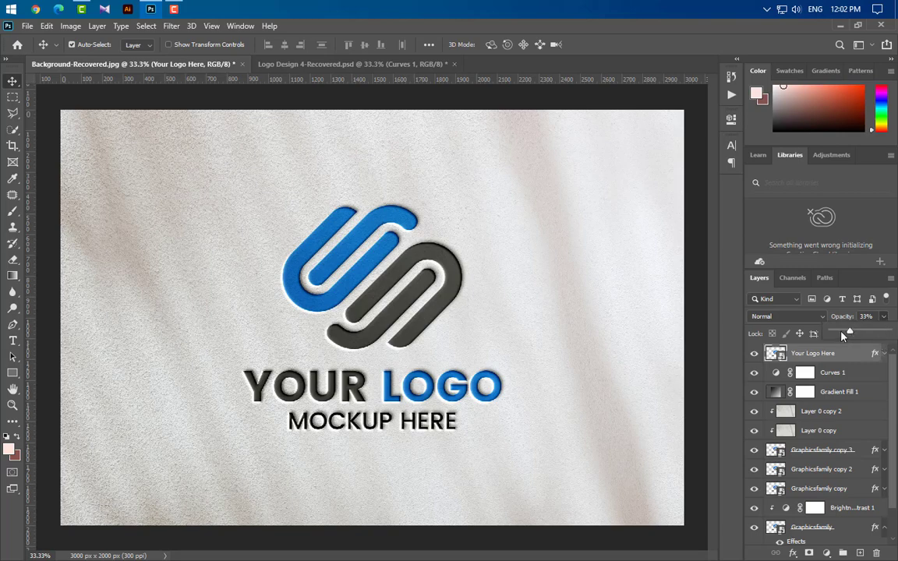
left_click_drag(842, 335, 822, 366)
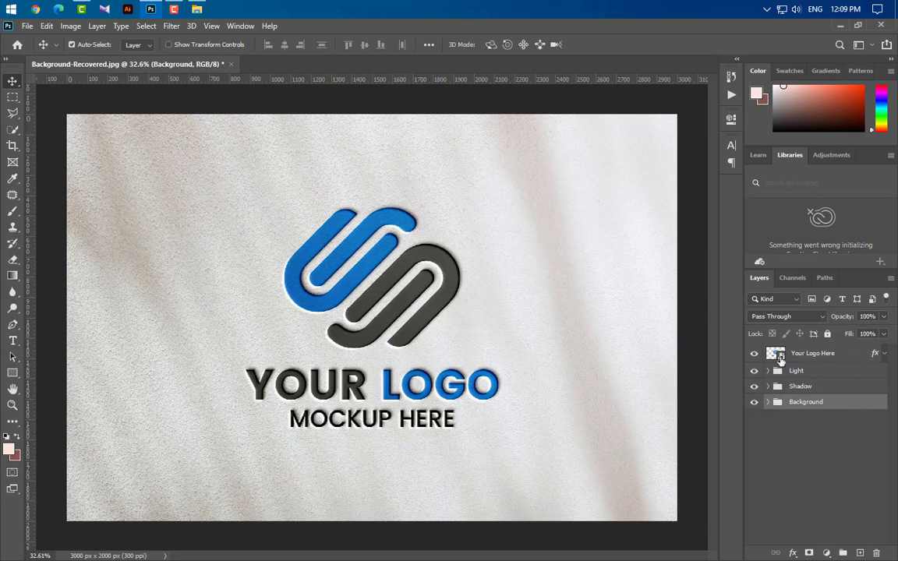
Open the Your Logo Here smart object contents and bring up the folder holding Logo PNG.
double_click(776, 355)
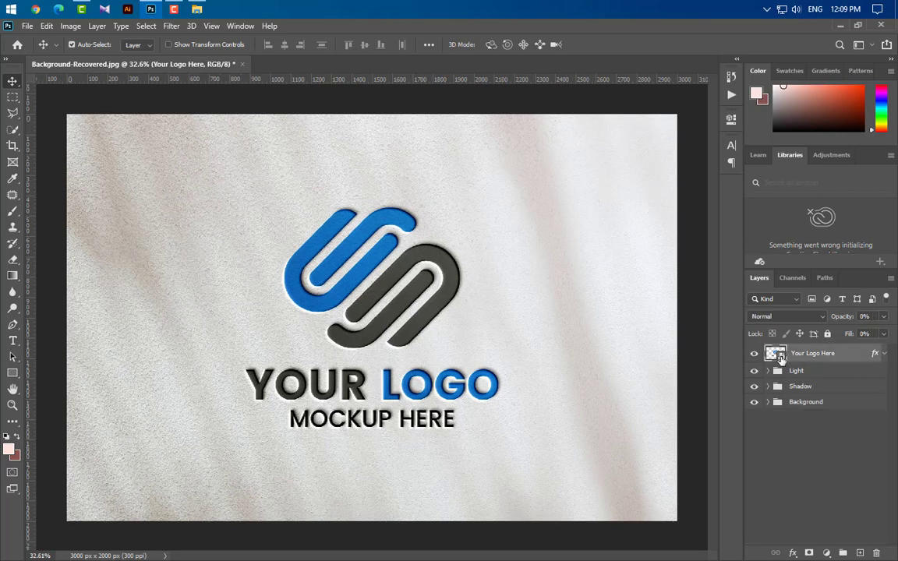
left_click(163, 63)
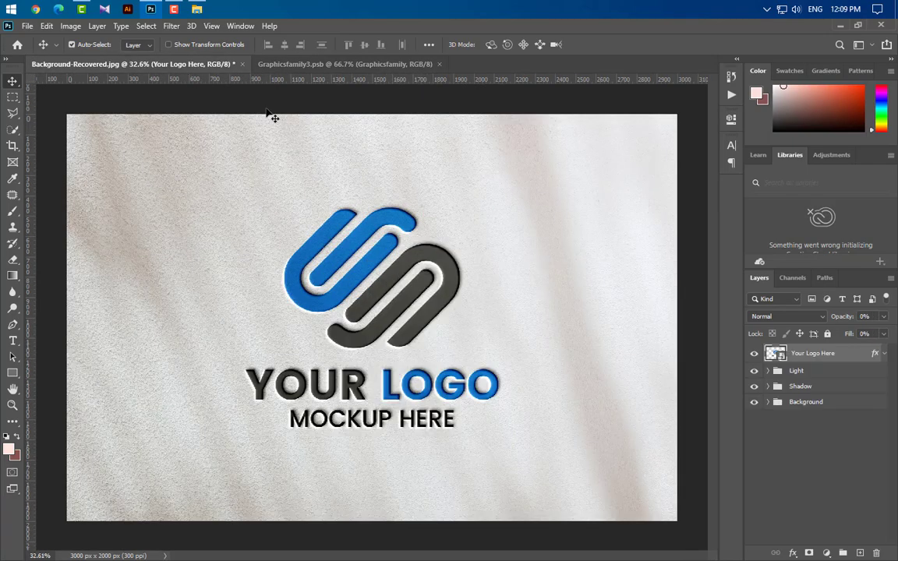
left_click(314, 69)
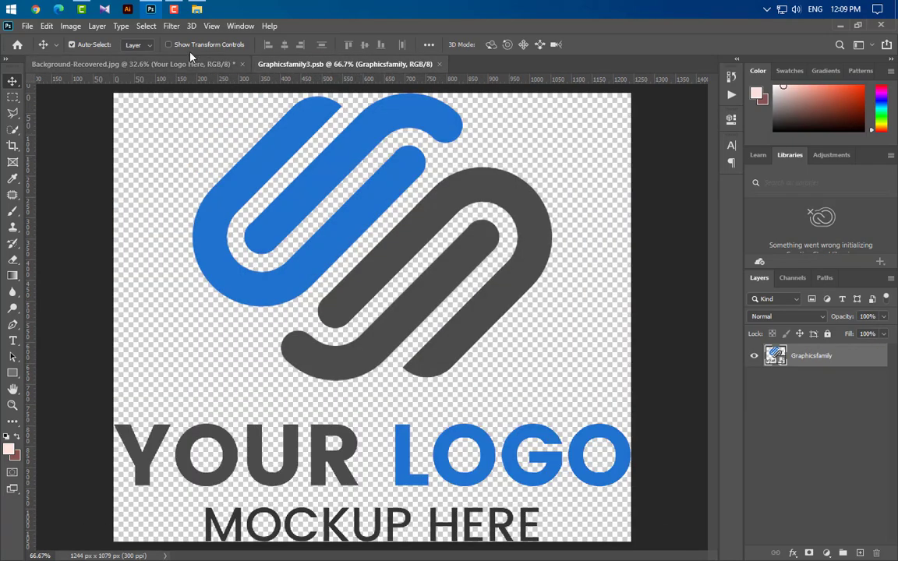
left_click(153, 10)
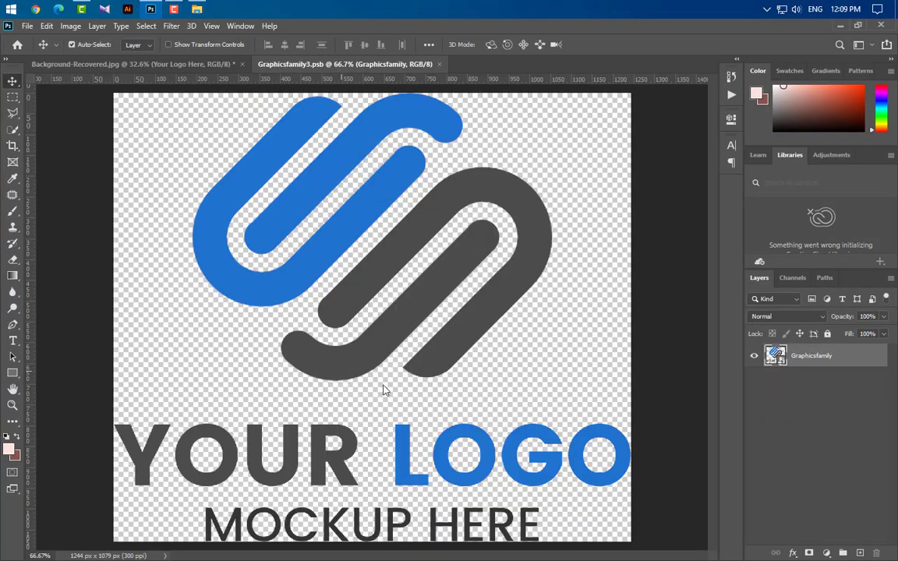
Place Logo PNG into the smart object and size it over the old logo.
left_click_drag(157, 41, 417, 383)
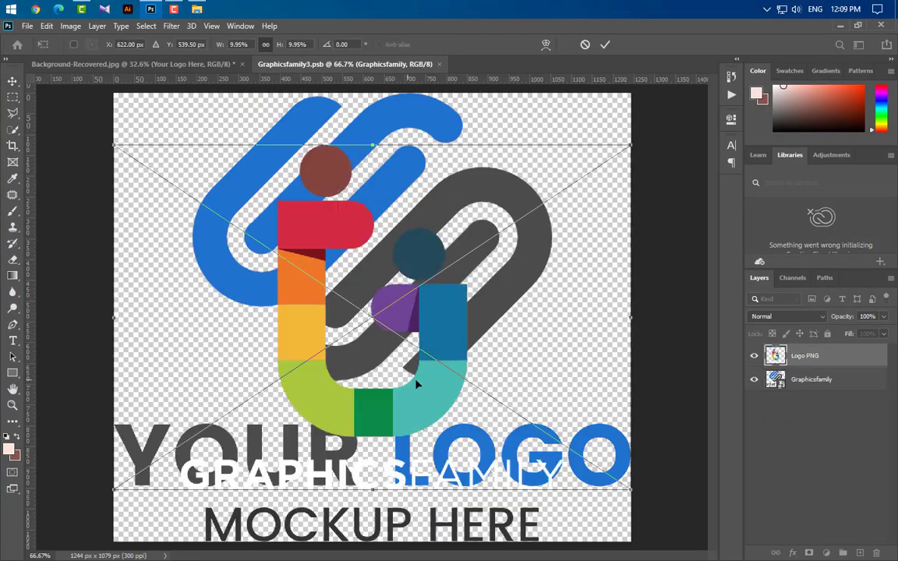
left_click_drag(370, 144, 366, 36)
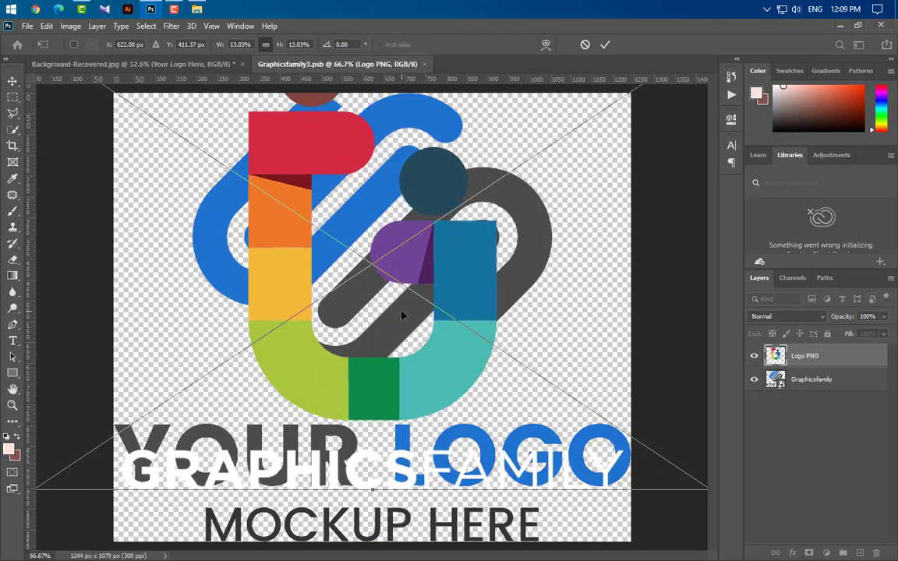
left_click_drag(361, 278, 393, 367)
scroll(392, 364, "down", 1)
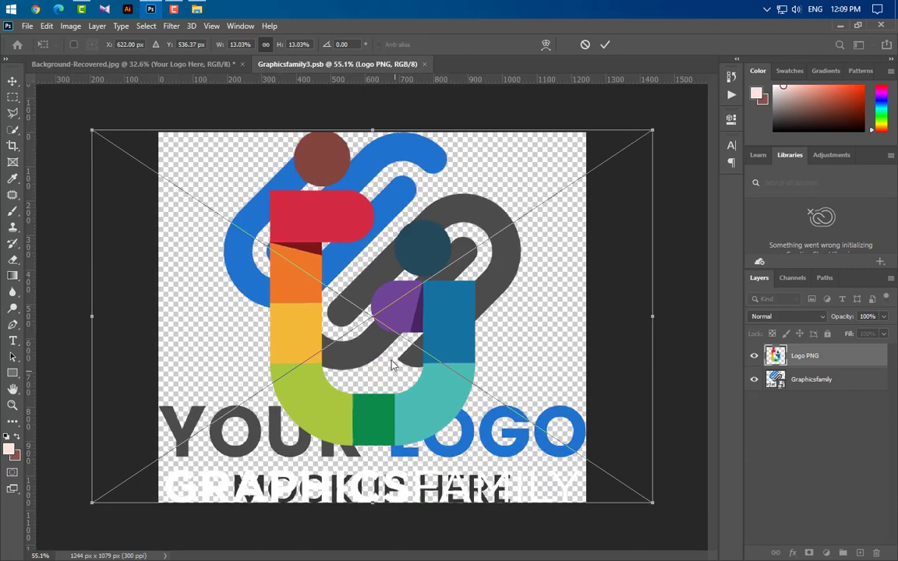
left_click_drag(373, 131, 371, 134)
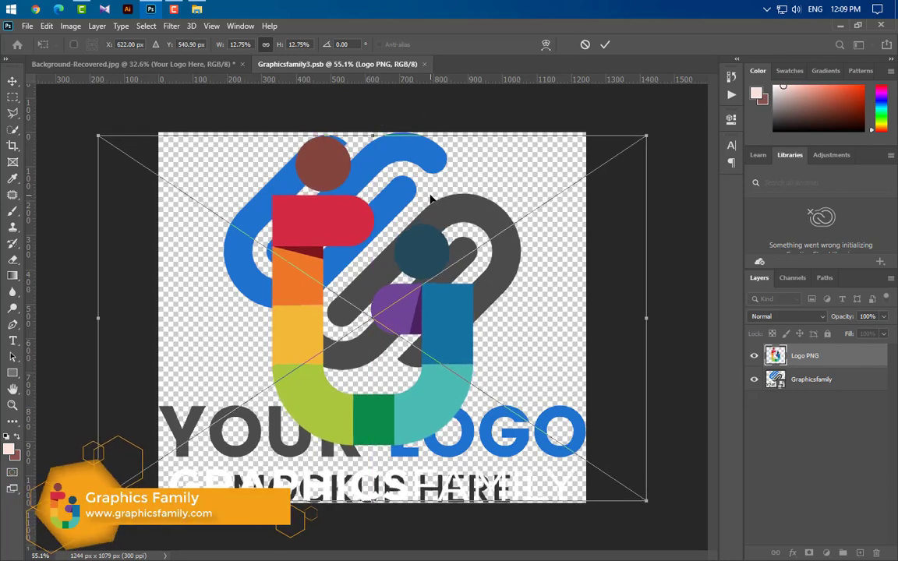
left_click(605, 44)
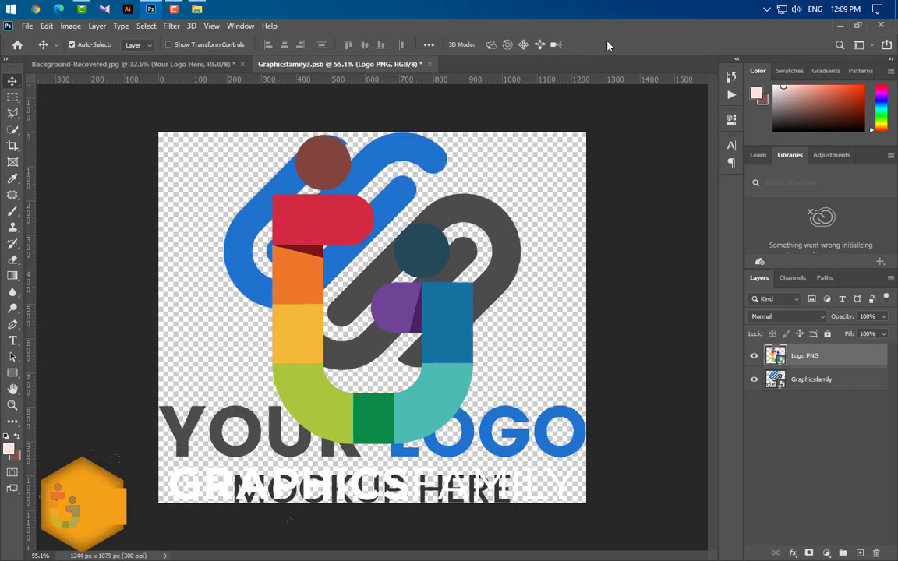
Hide the old Graphicsfamily logo, then close and save the smart object.
left_click(753, 380)
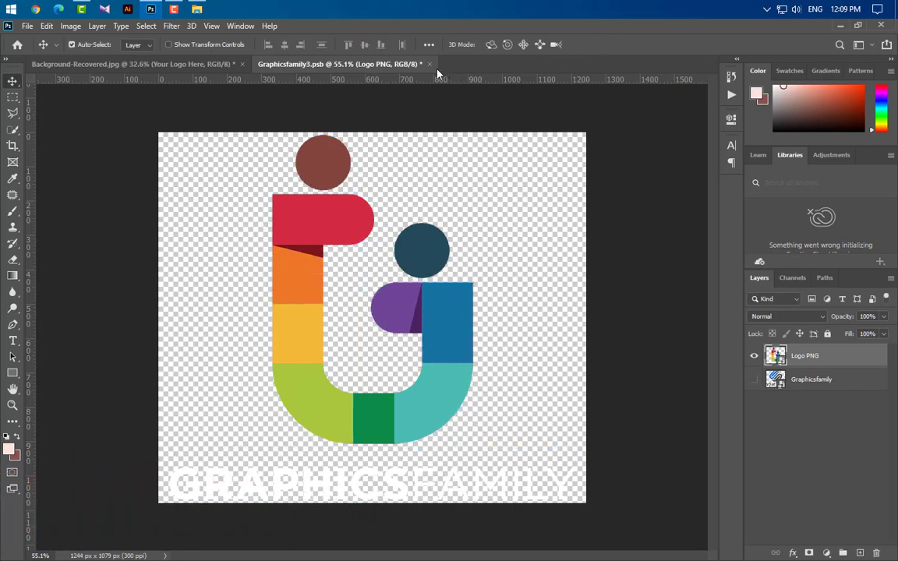
key("ctrl+w")
key("Return")
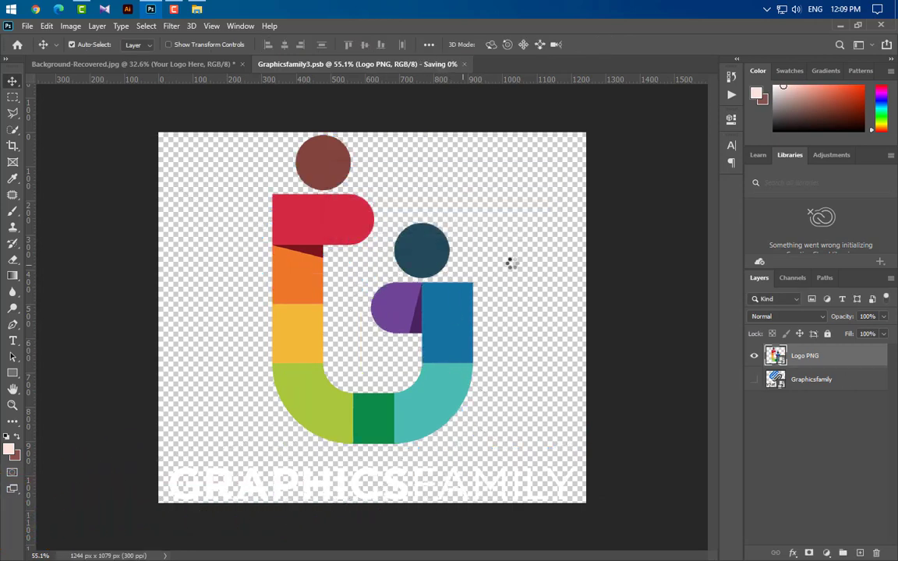